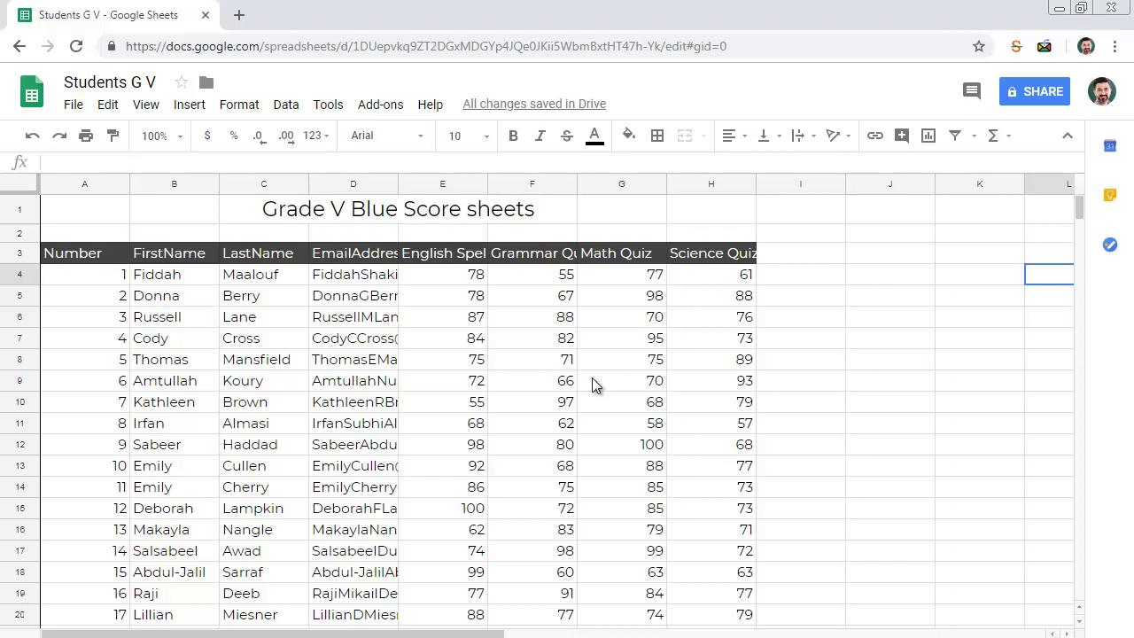
Look over students' Math Quiz scores, such as 100 and 85, in the sheet
left_click(610, 380)
left_click(267, 380)
left_click(620, 447)
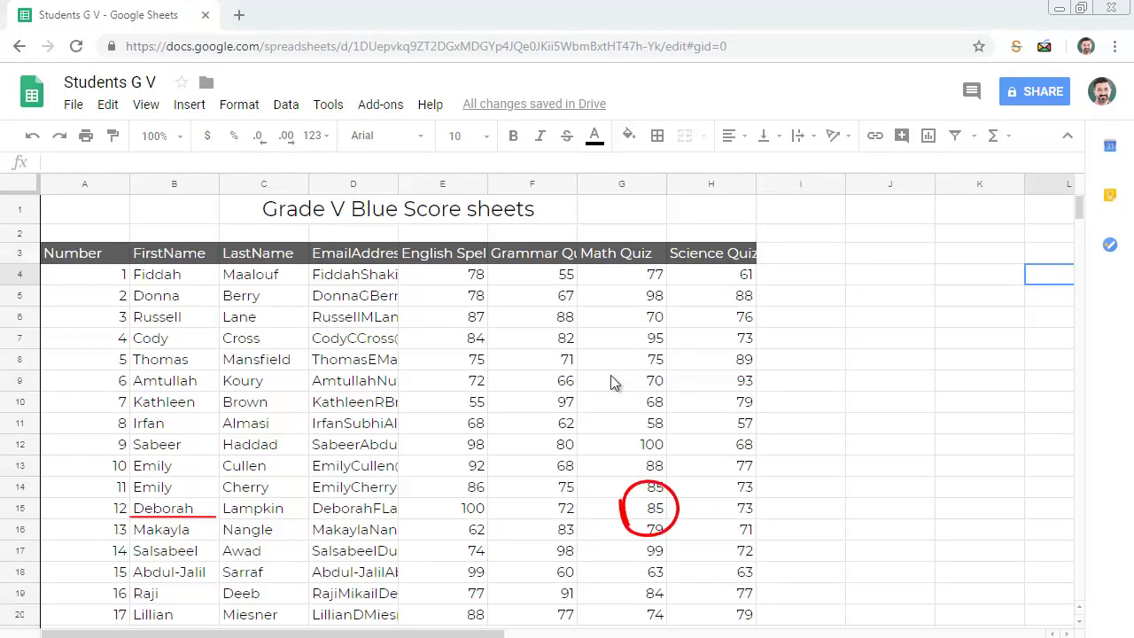
left_click(633, 505)
scroll(632, 506, "down", 14)
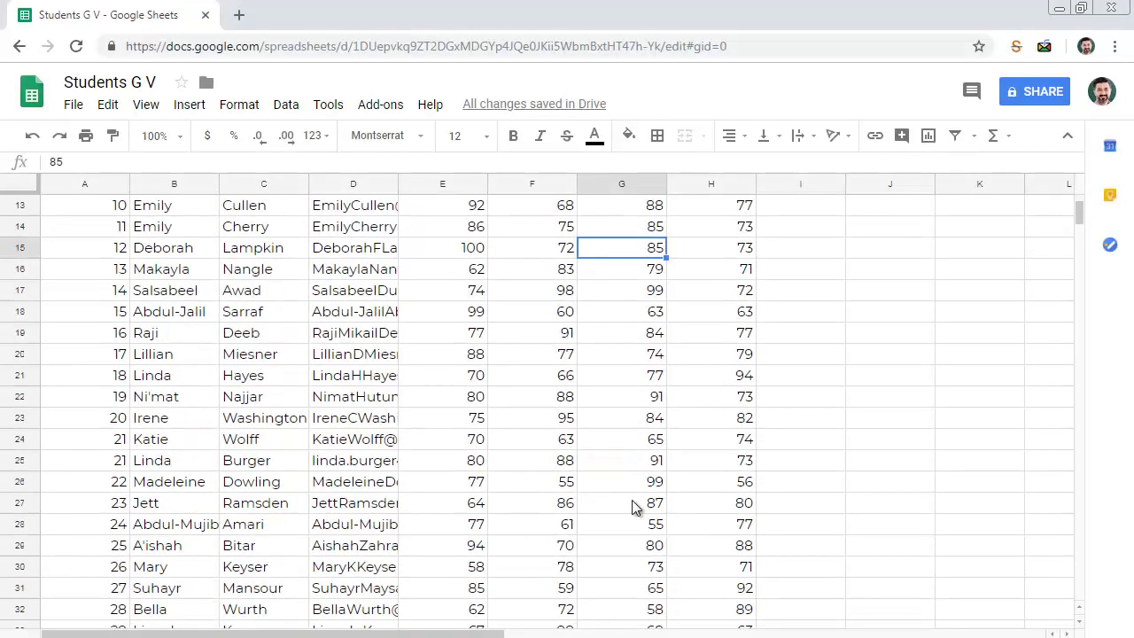
scroll(632, 506, "down", 5)
scroll(633, 506, "up", 19)
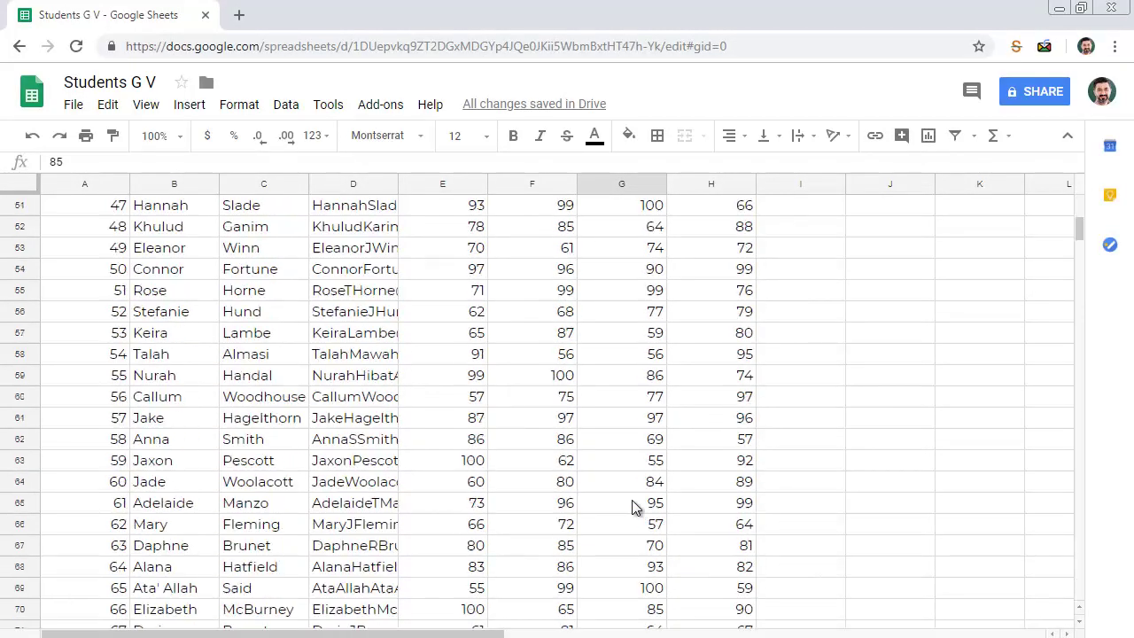
Launch Rapid MailMerge and enter the subject 'Your scores for the winter test,'
left_click(381, 108)
mouse_move(421, 172)
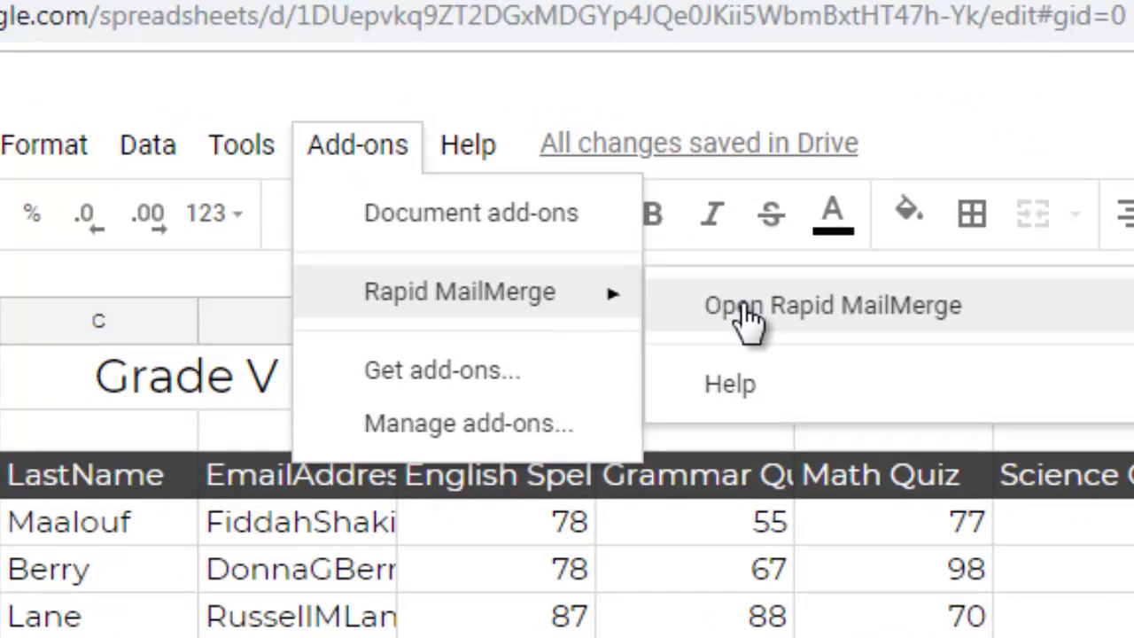
left_click(746, 319)
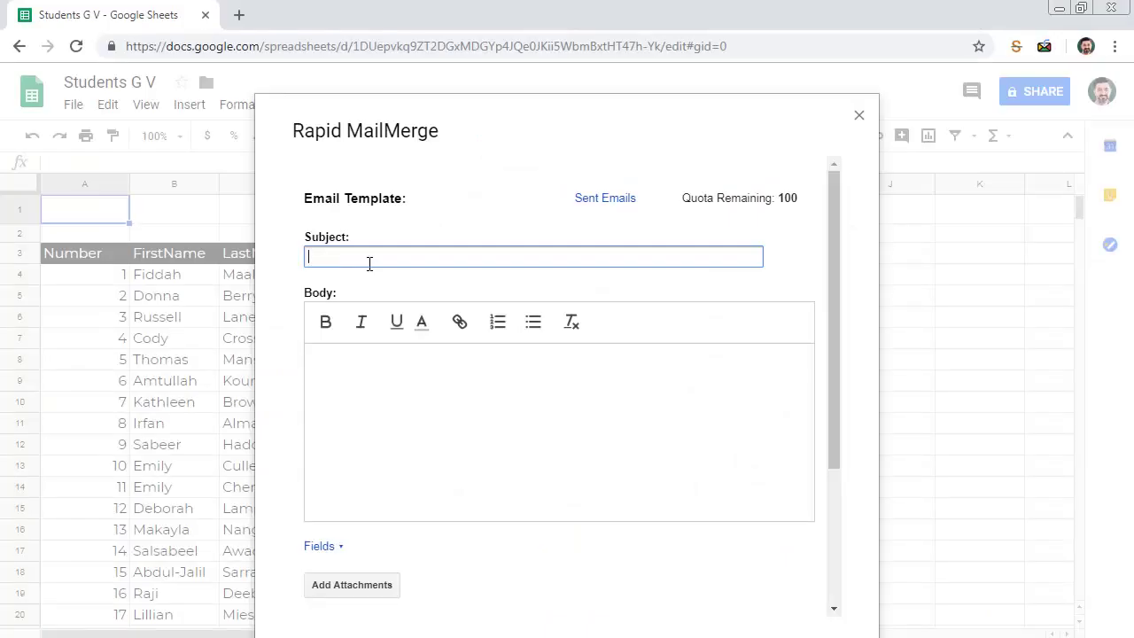
type("Your scores for the winter test,")
scroll(369, 264, "down", 3)
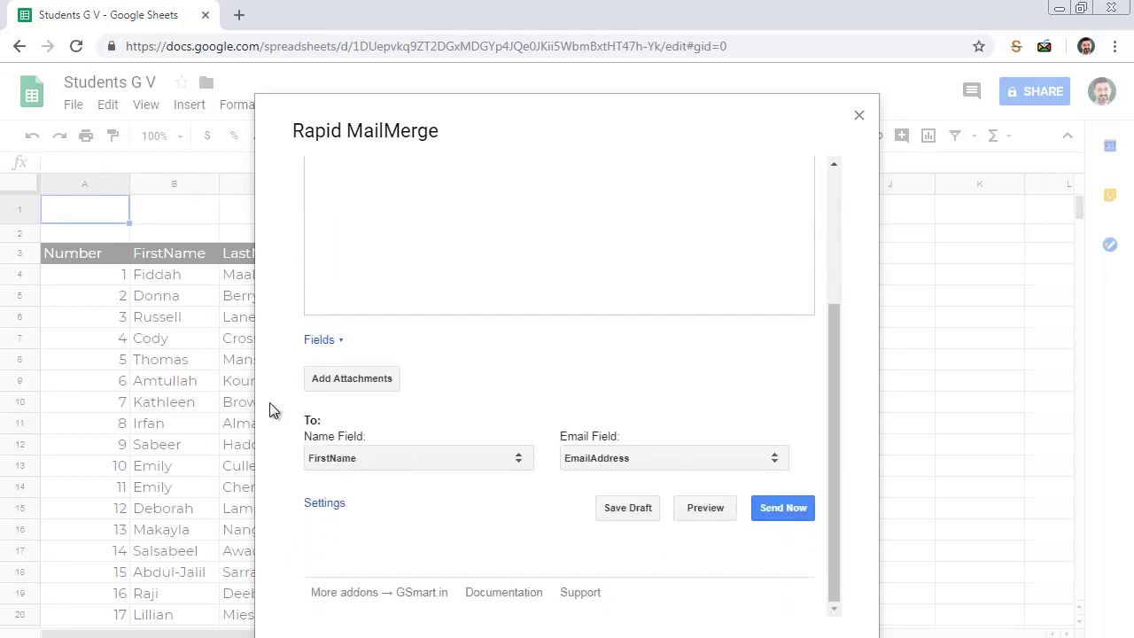
Append the {{FirstName}} merge field to the end of the subject line
left_click(312, 342)
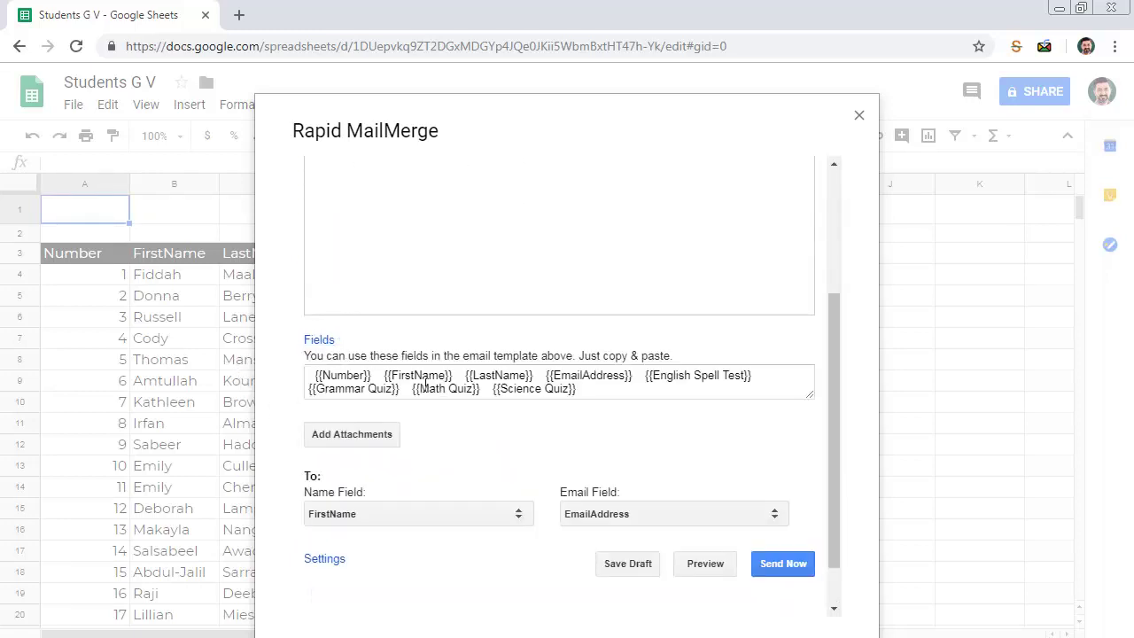
left_click_drag(381, 376, 455, 371)
key("ctrl+c")
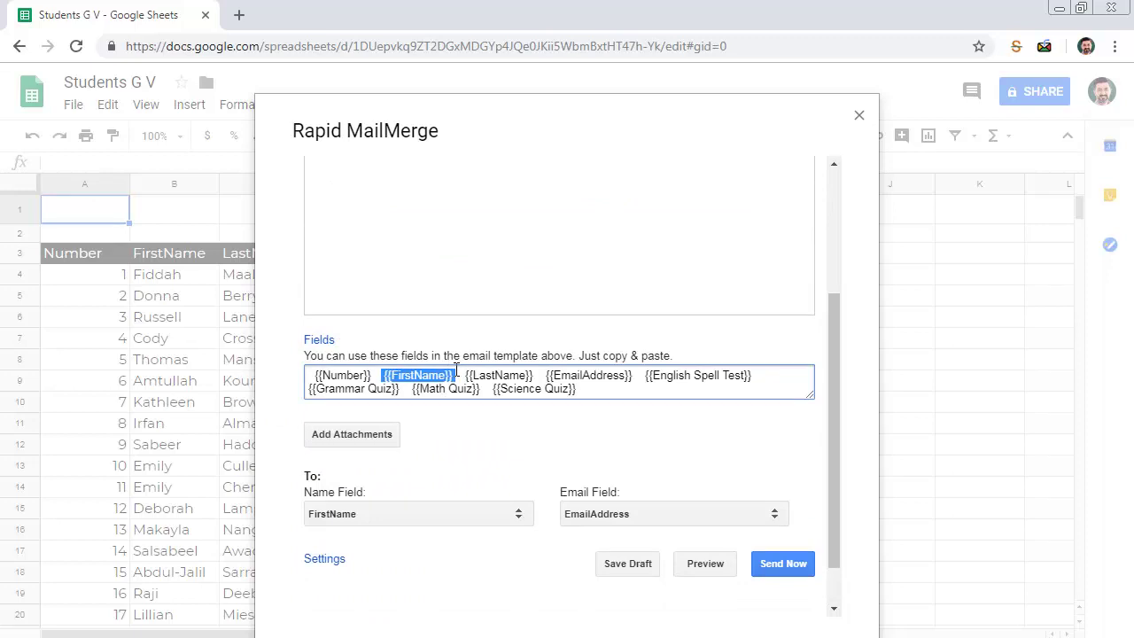
scroll(455, 372, "up", 5)
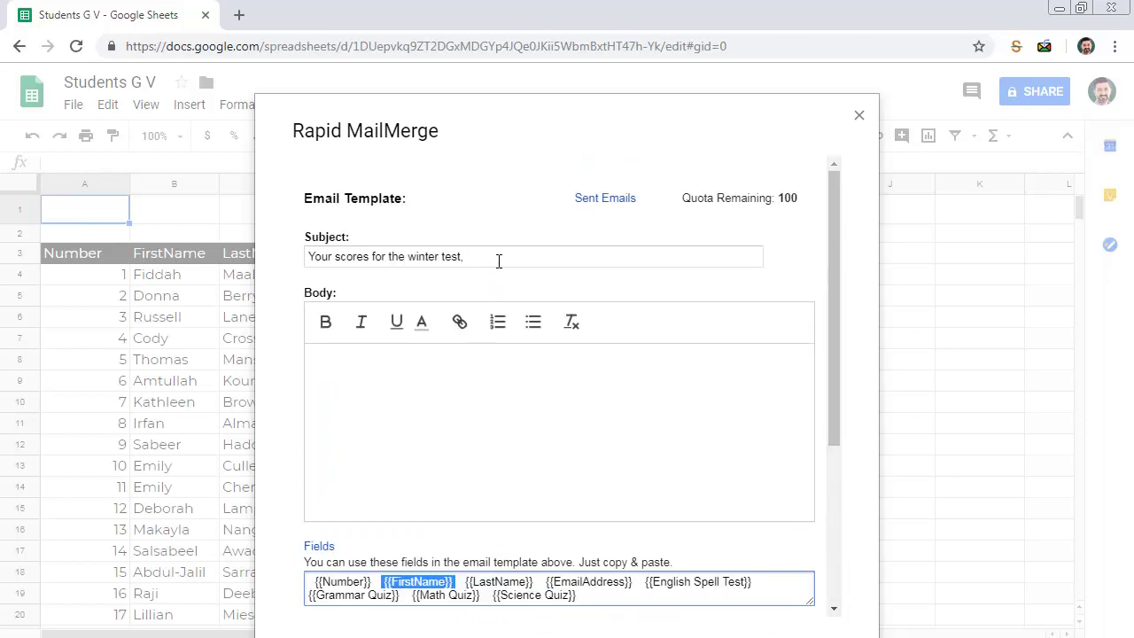
left_click(498, 258)
key("ctrl+v")
Start the body with 'Hello {{FirstName}}' and a line 'Here are your scores:'
left_click(487, 364)
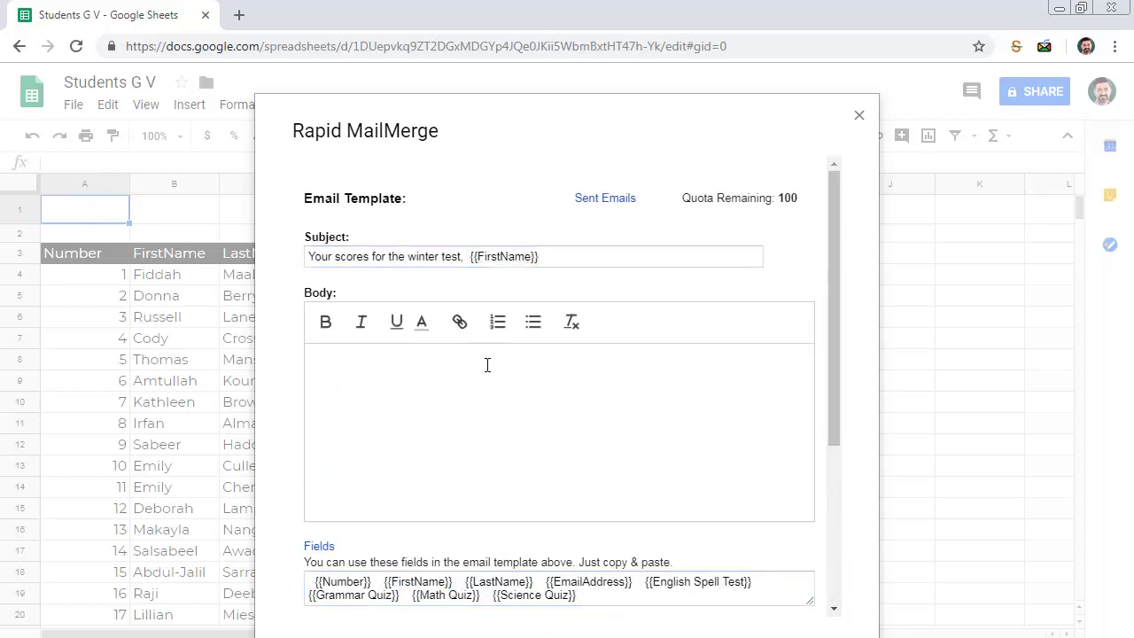
type("Hello")
key("ctrl+v")
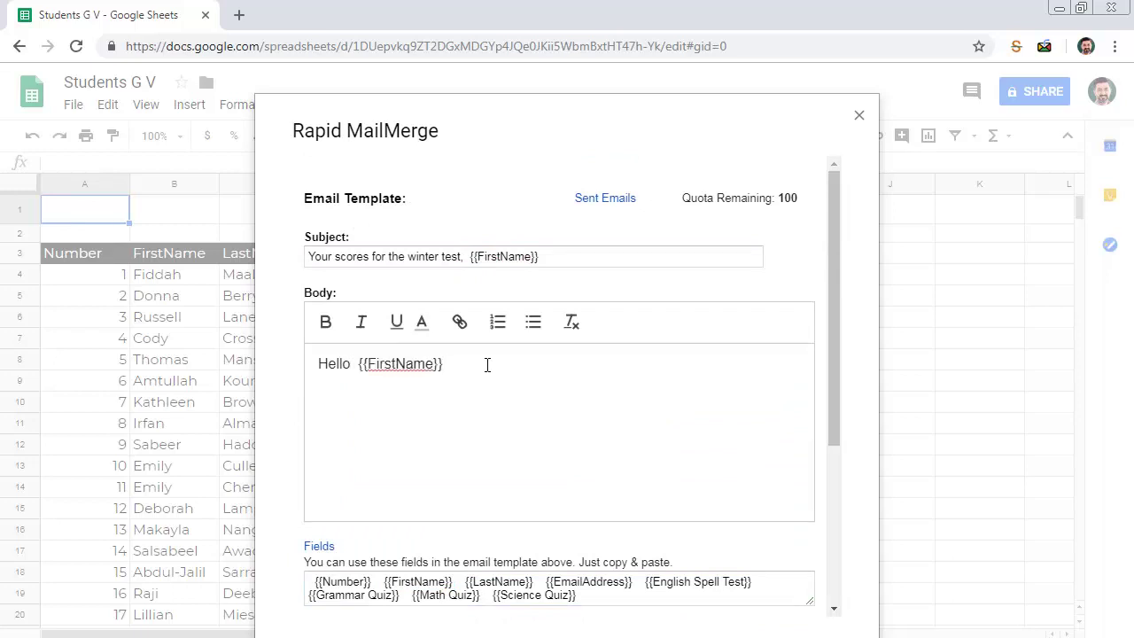
key("Return")
key("Return")
type("Here are your scores:")
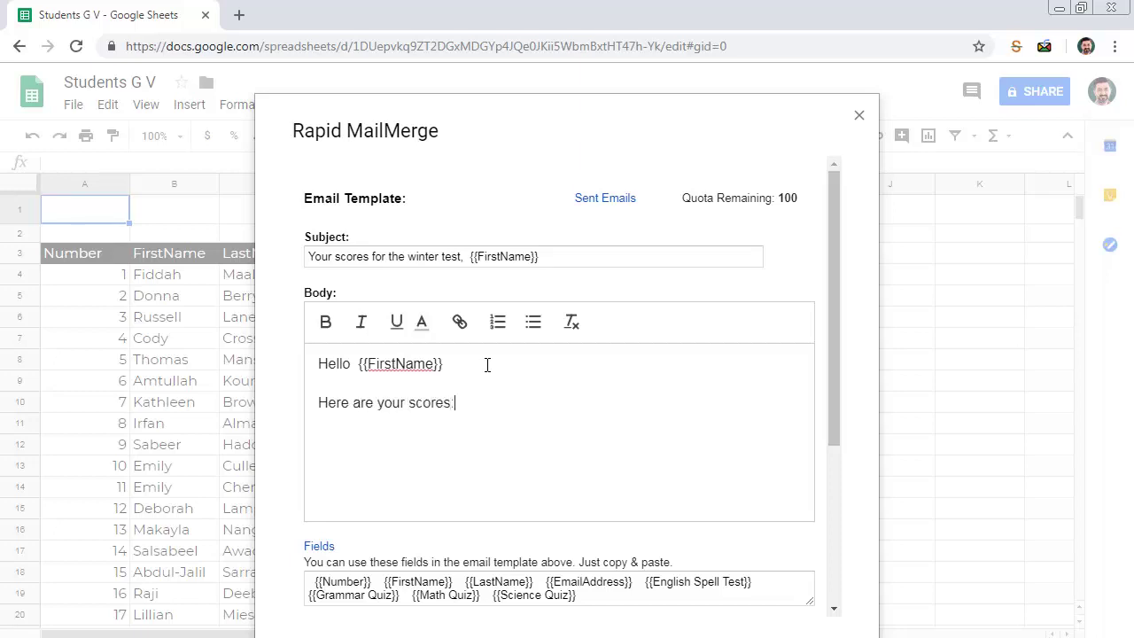
List the English Spell Test, Grammar Quiz, Math Quiz and Science Quiz fields, each labelled
left_click_drag(645, 581, 576, 594)
key("ctrl+c")
left_click(514, 460)
key("Return")
key("ctrl+v")
type("English Spell Test:")
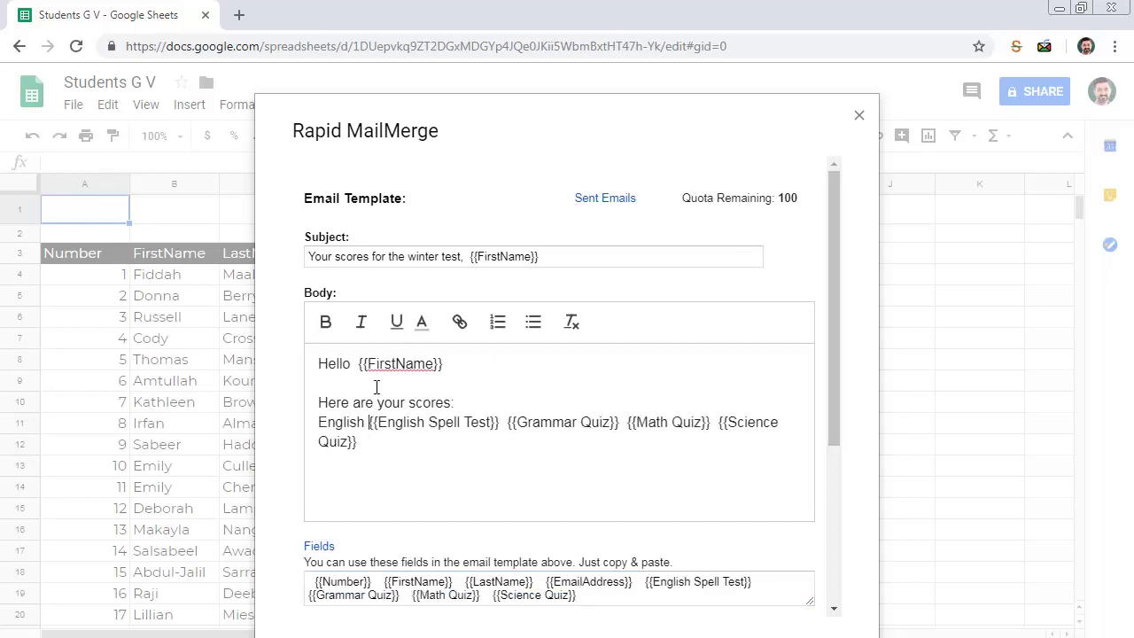
key("Return")
type("Grammar Quiz: {{Grammar Quiz}} ")
type("Math Quiz:")
key("ctrl+Right")
key("ctrl+Right")
key("ctrl+Right")
key("Return")
type("Science Quiz:")
key("End")
Add the certificates thank-you line, a 'Best Regards' sign-off and the sender's signature name
key("Return")
key("Return")
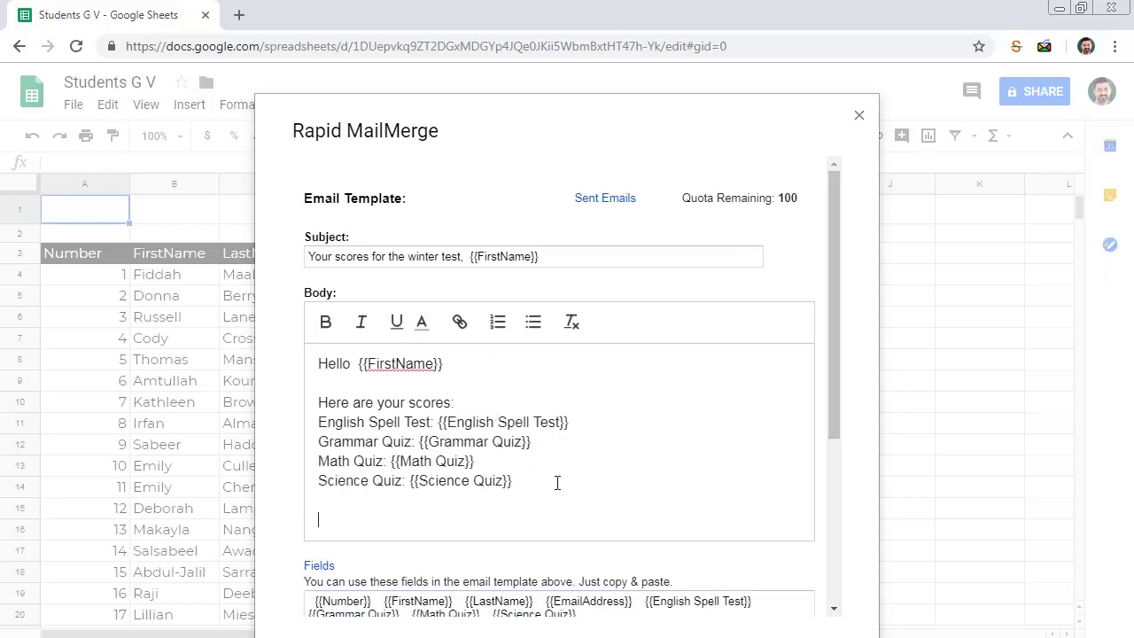
type("Thanks for the participation. The printed certificates will be distributed soon!")
key("Return")
key("Return")
type("Best Regards")
key("Return")
type("Julian H")
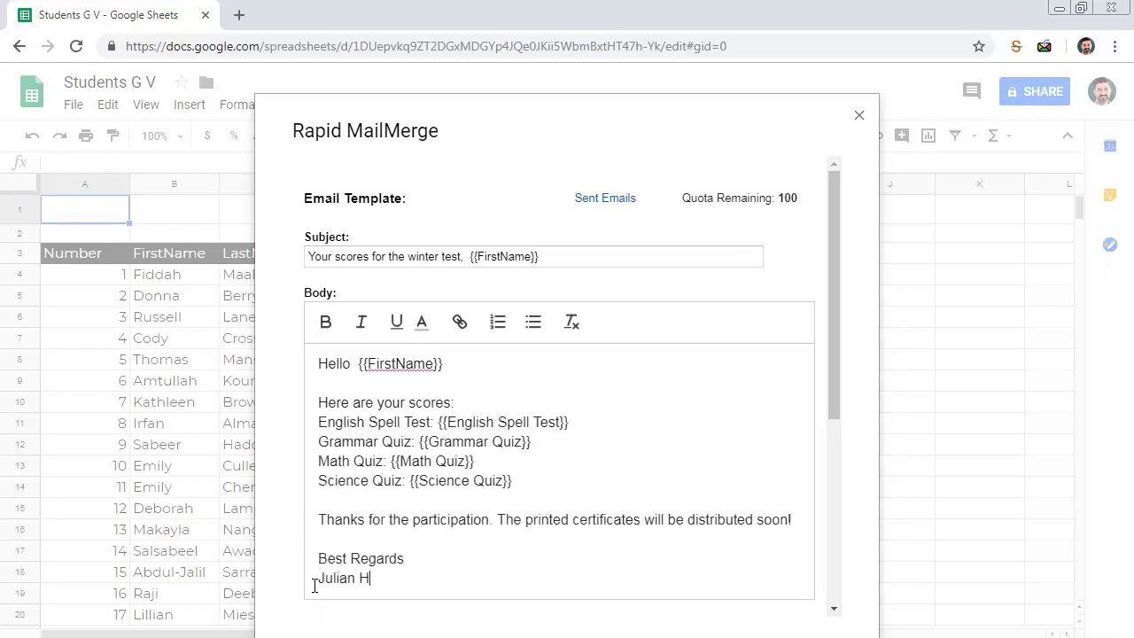
type("ollar,")
Remove the signature's trailing comma and send the merge, reporting 22 emails sent
key("BackSpace")
key("BackSpace")
scroll(329, 461, "down", 4)
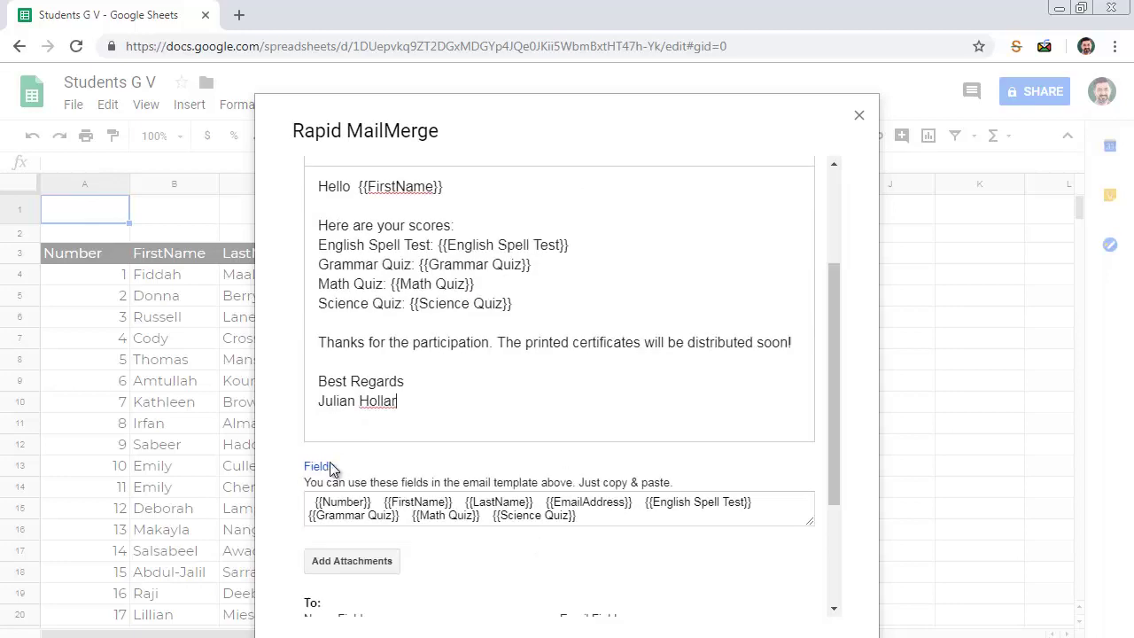
scroll(750, 532, "up", 1)
scroll(832, 411, "down", 1)
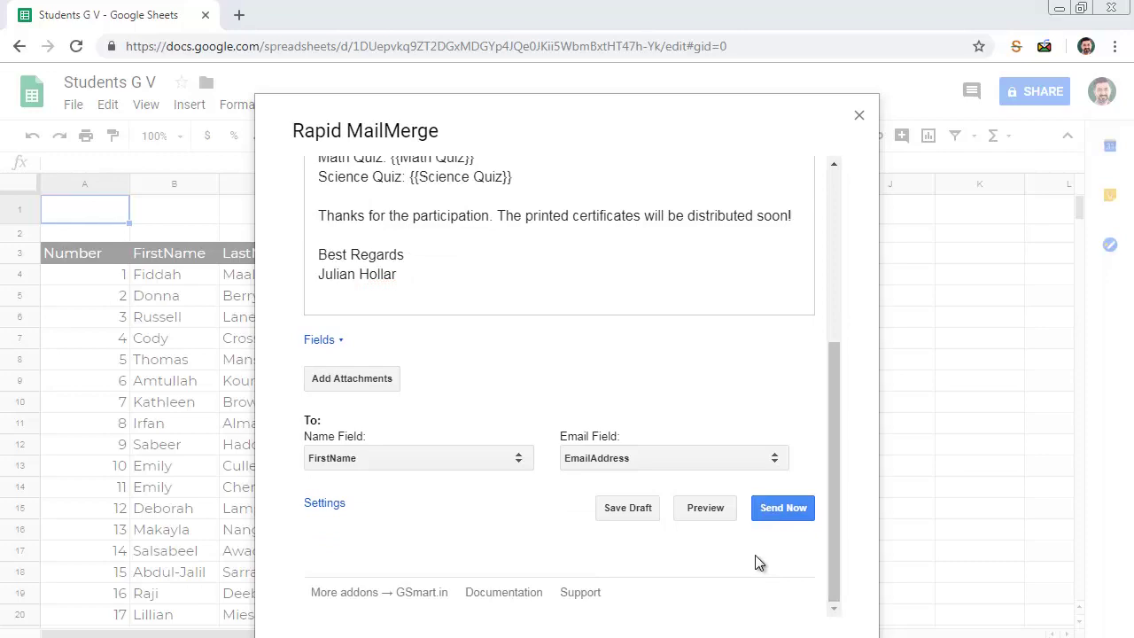
left_click(787, 508)
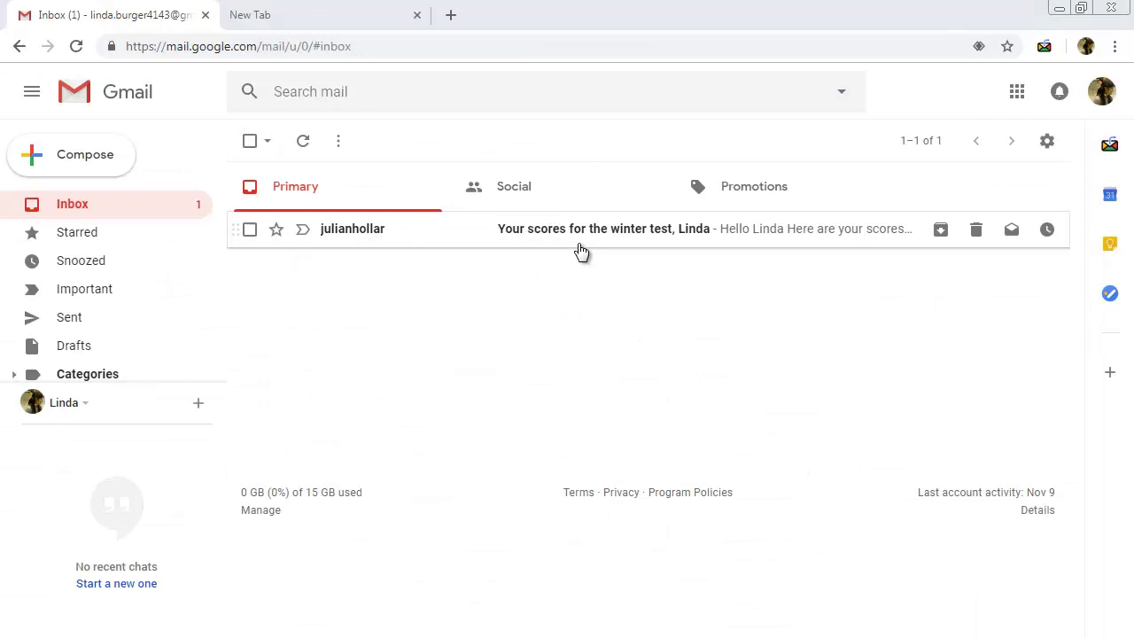
Open the 'Your scores for the winter test' email and check the scores 80 and 73
left_click(576, 245)
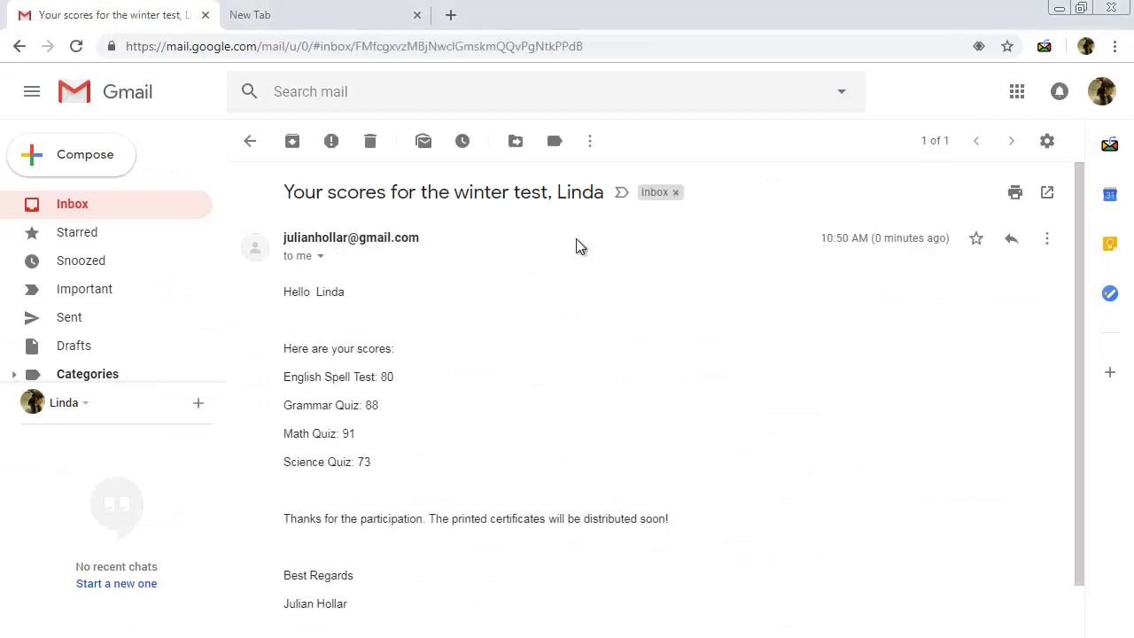
scroll(507, 355, "down", 1)
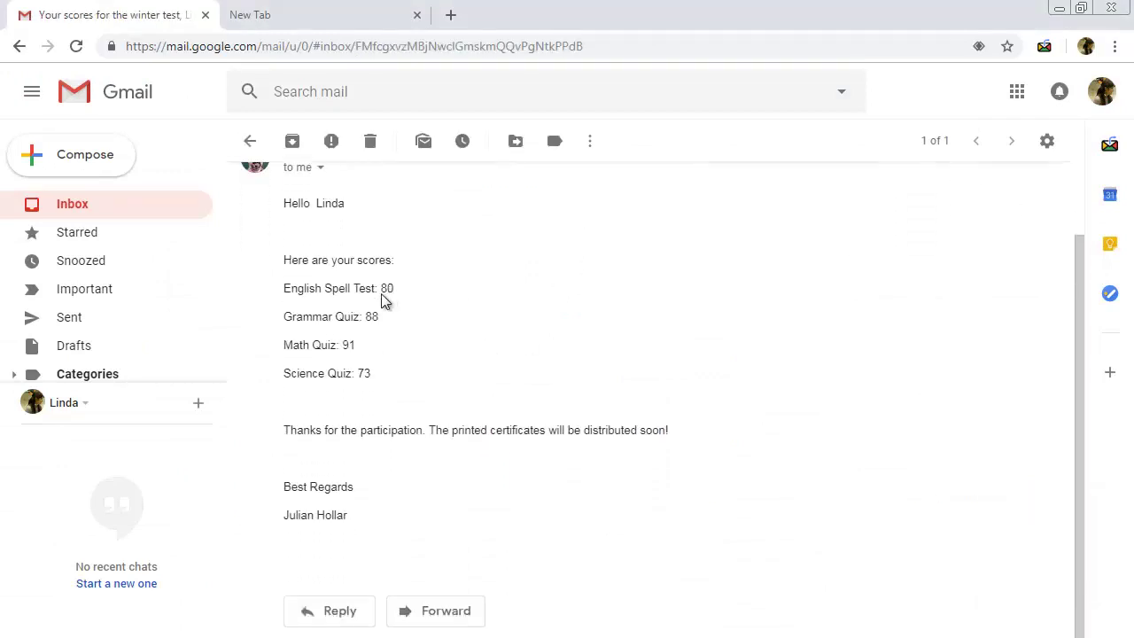
double_click(390, 289)
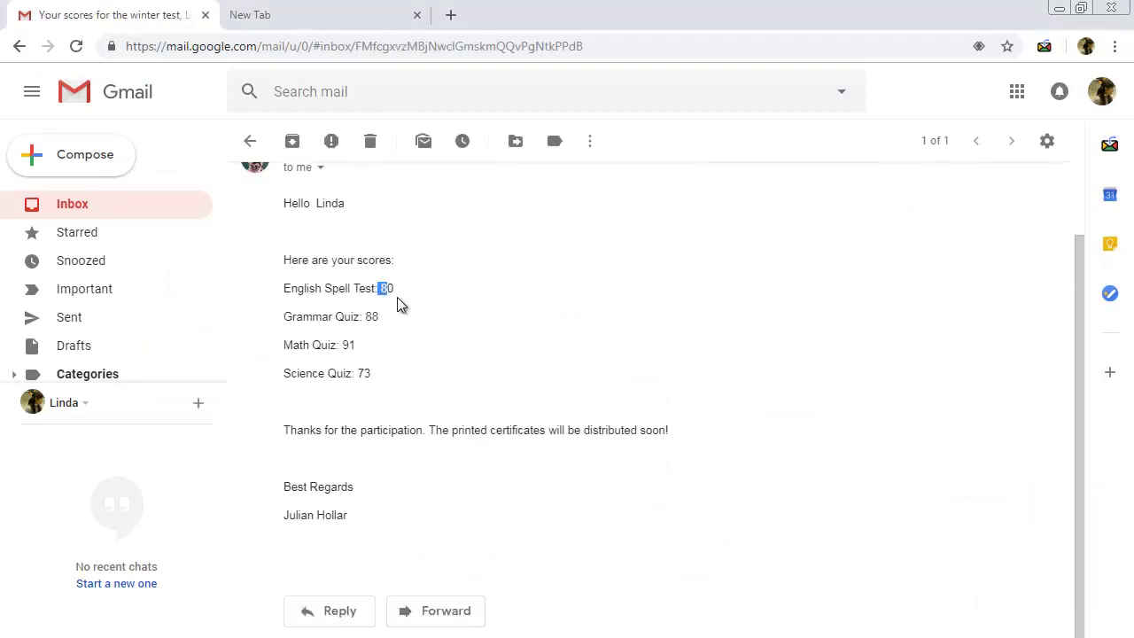
double_click(363, 372)
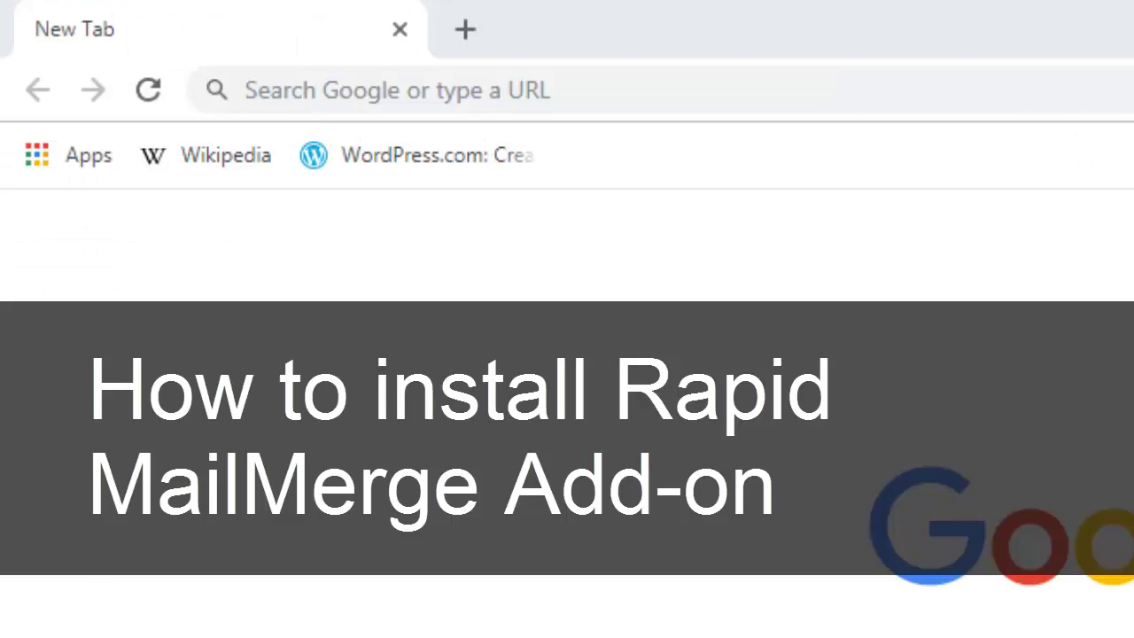
Load the Rapid MailMerge page at bit.ly/rapid-mail-merge
left_click(481, 93)
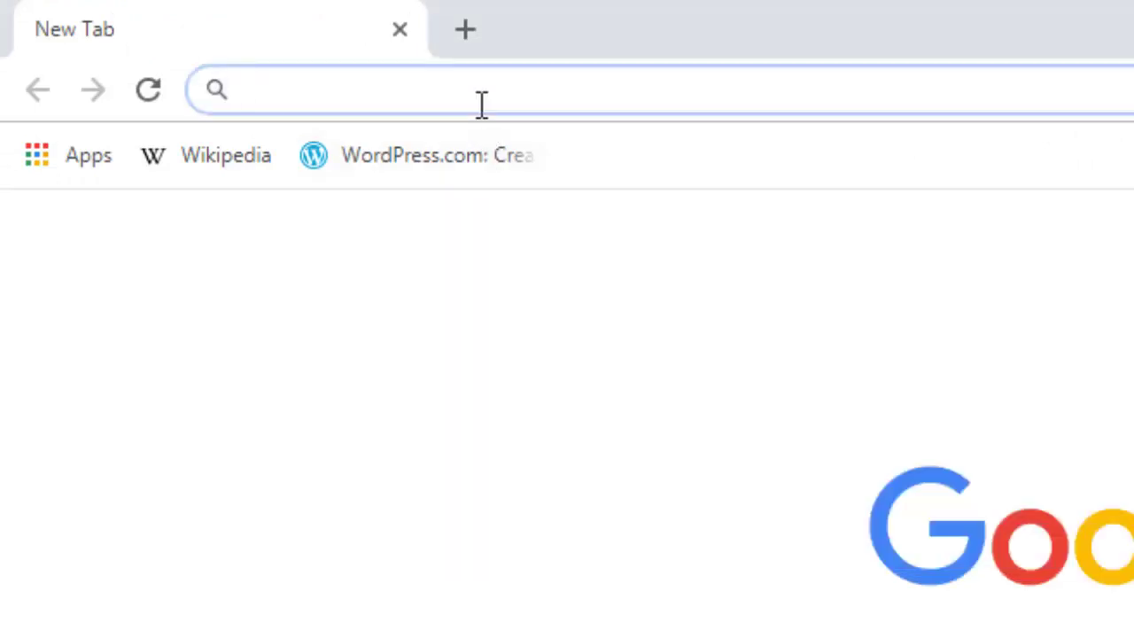
type("bit.ly/rapi")
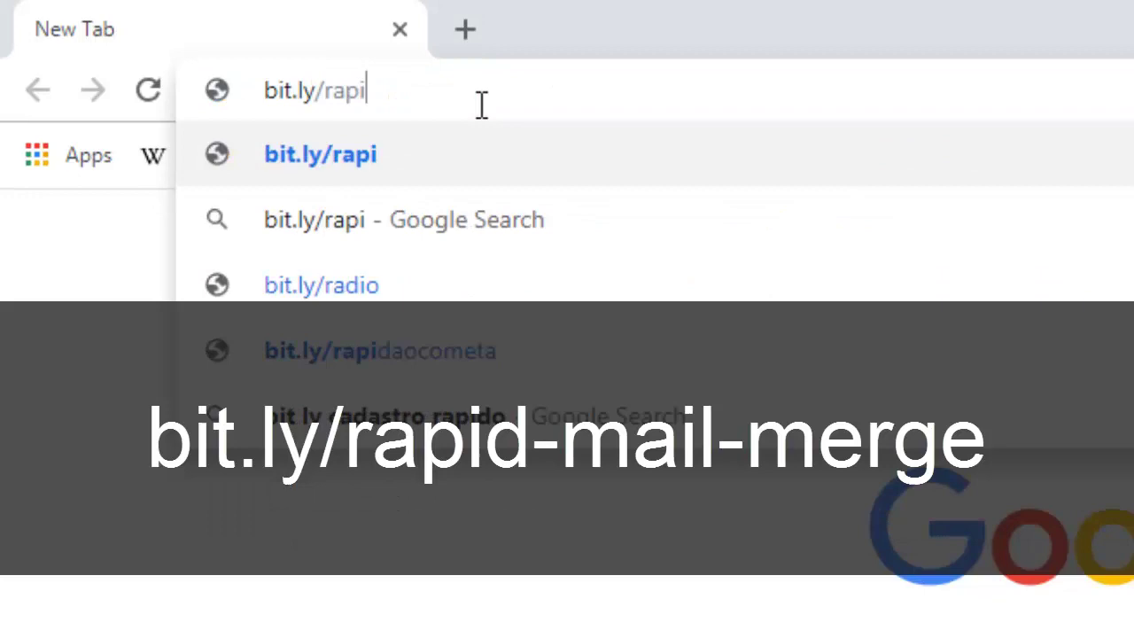
type("d-mail-merge")
key("Return")
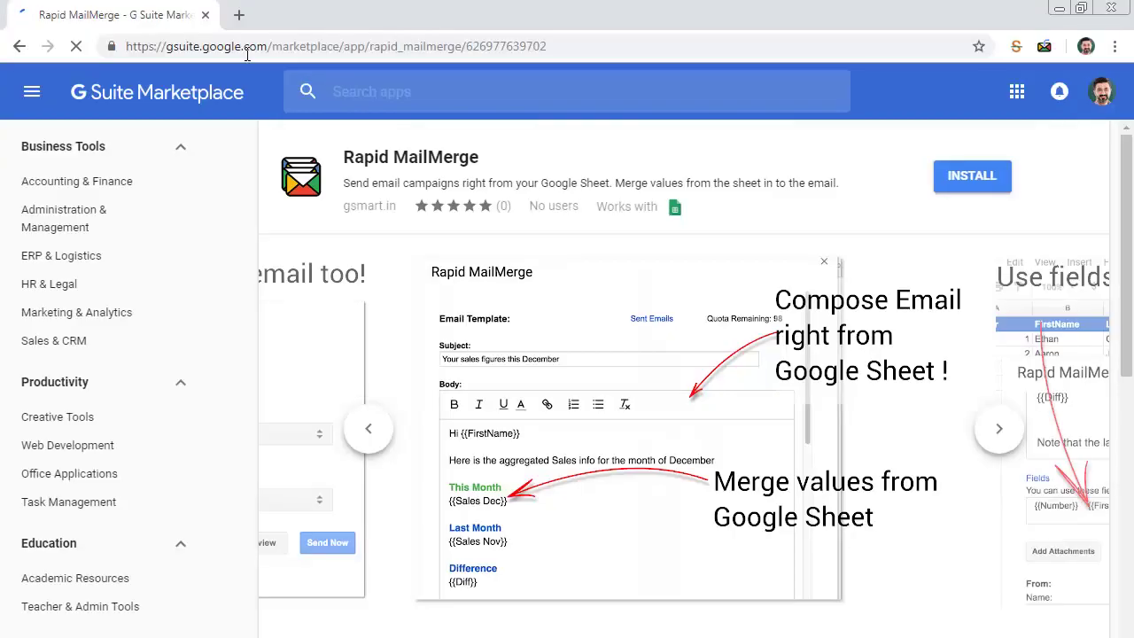
Install the add-on, choosing the Google account and allowing its requested access
left_click(967, 197)
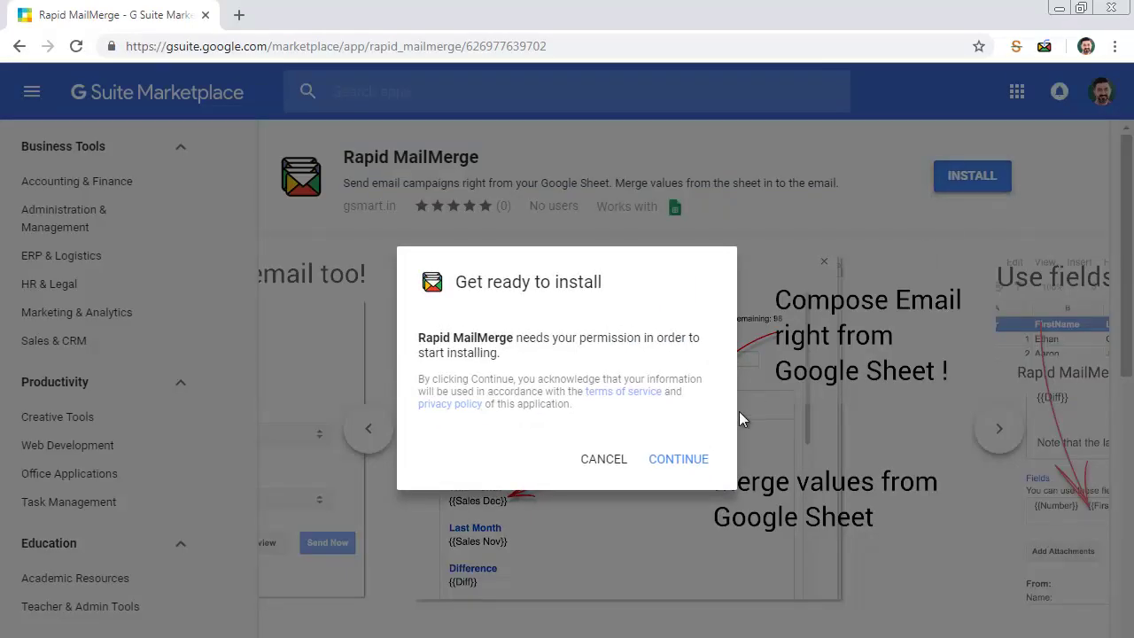
left_click(681, 461)
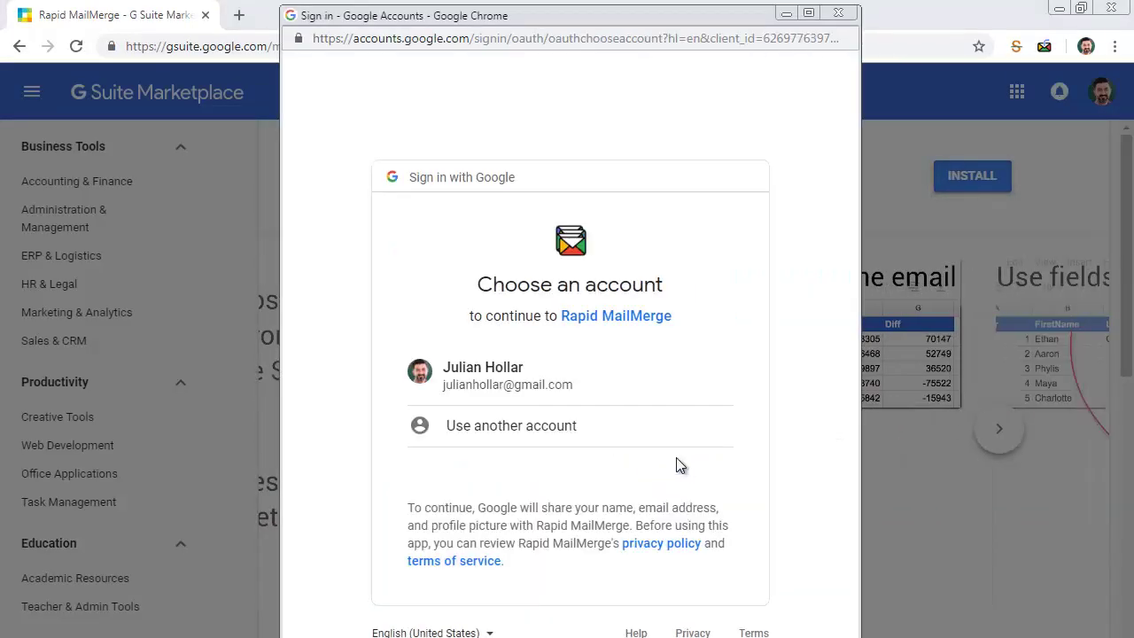
left_click(534, 386)
scroll(700, 416, "down", 3)
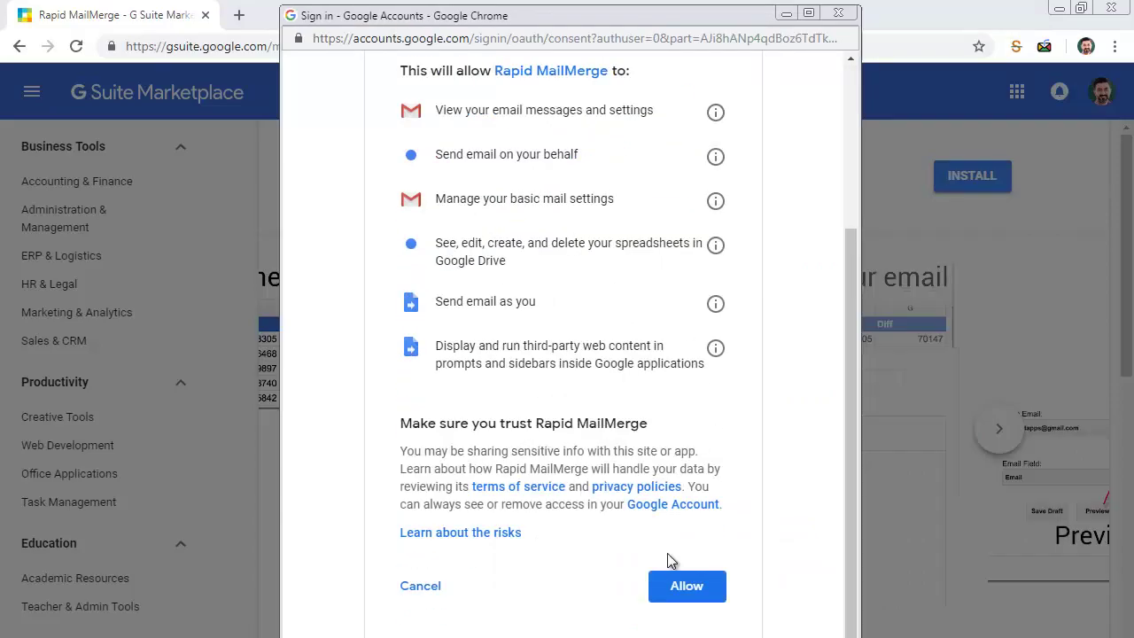
left_click(675, 583)
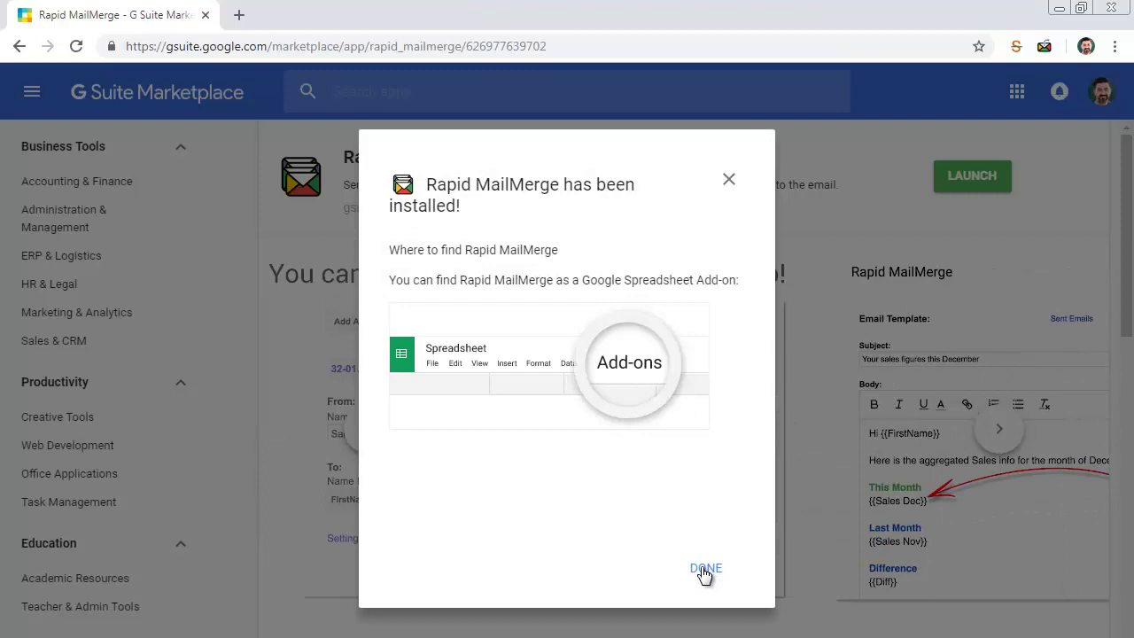
left_click(705, 569)
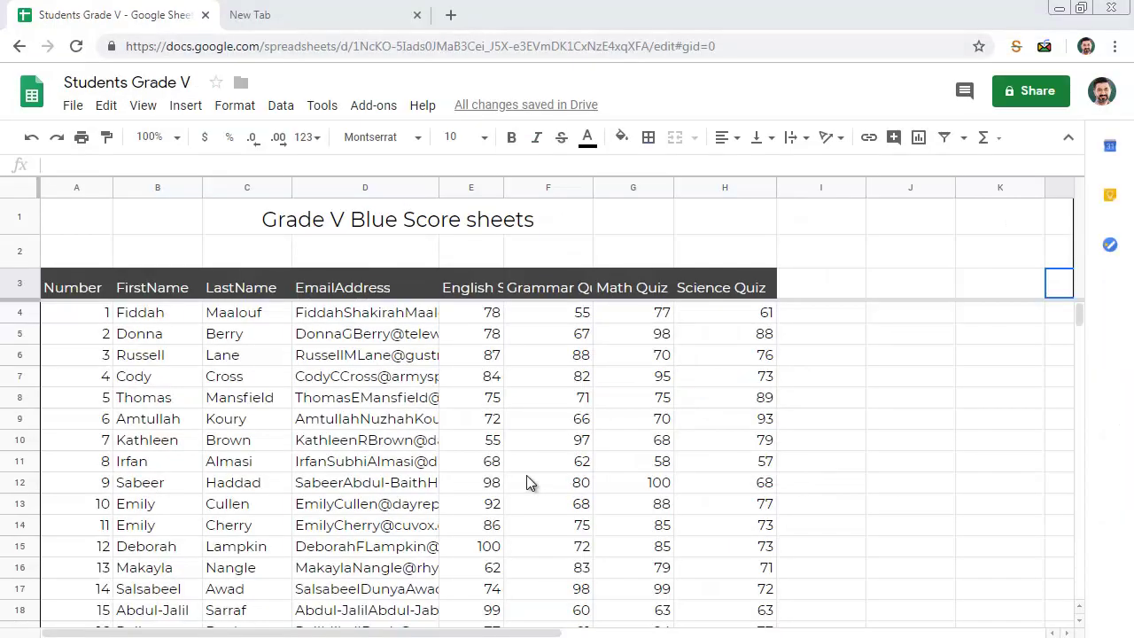
Launch Rapid MailMerge over the Students Grade V sheet
left_click(365, 111)
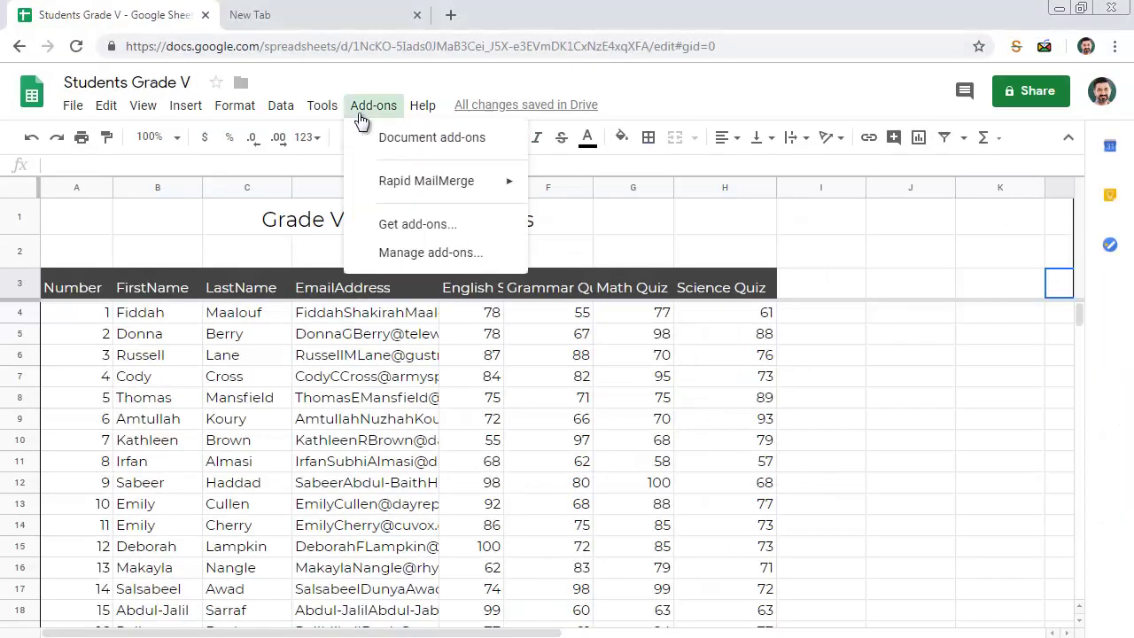
mouse_move(393, 174)
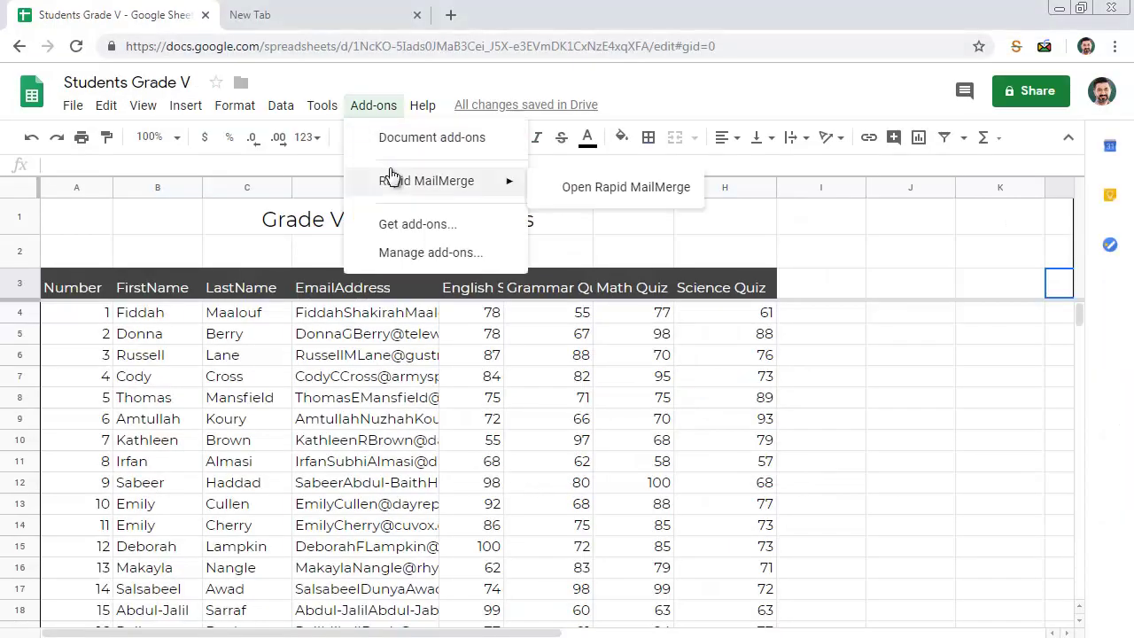
left_click(594, 187)
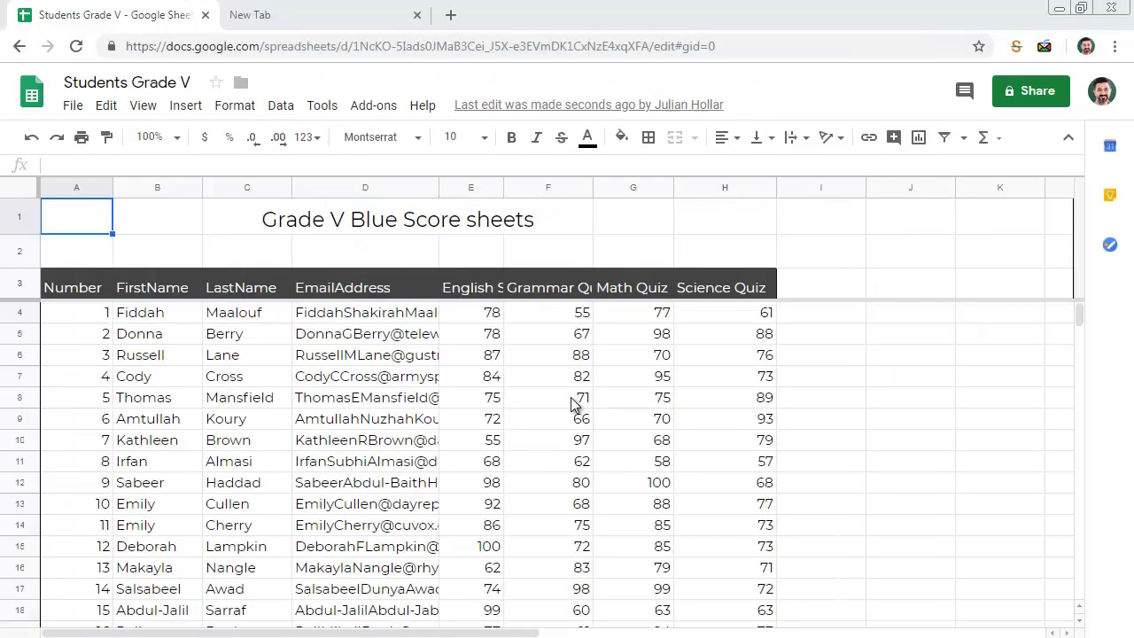
left_click(365, 113)
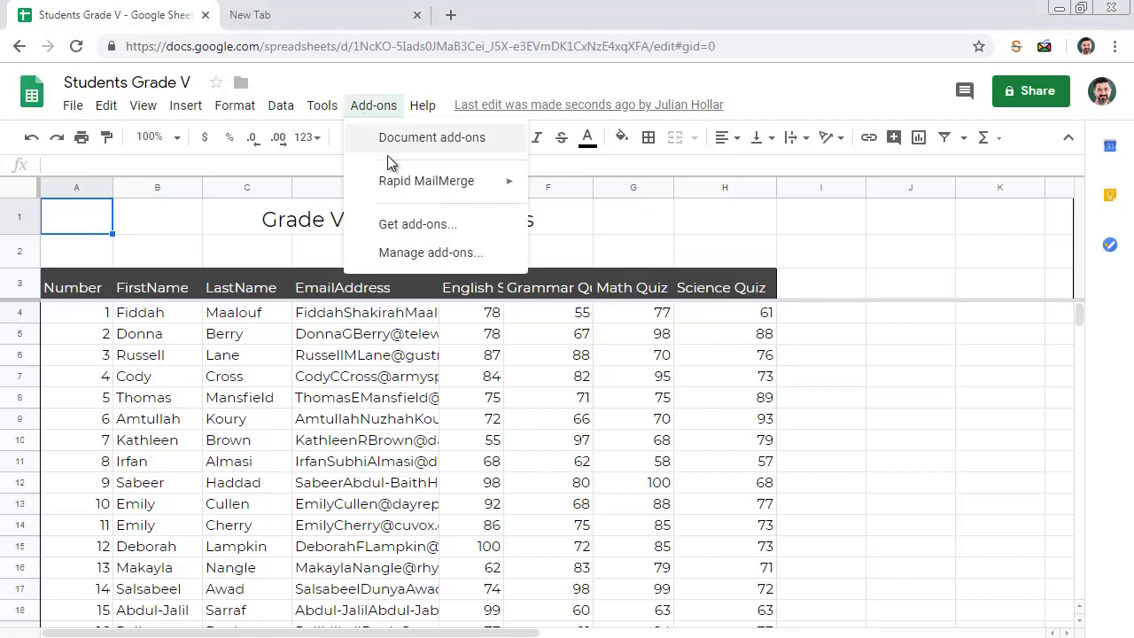
mouse_move(406, 186)
left_click(587, 193)
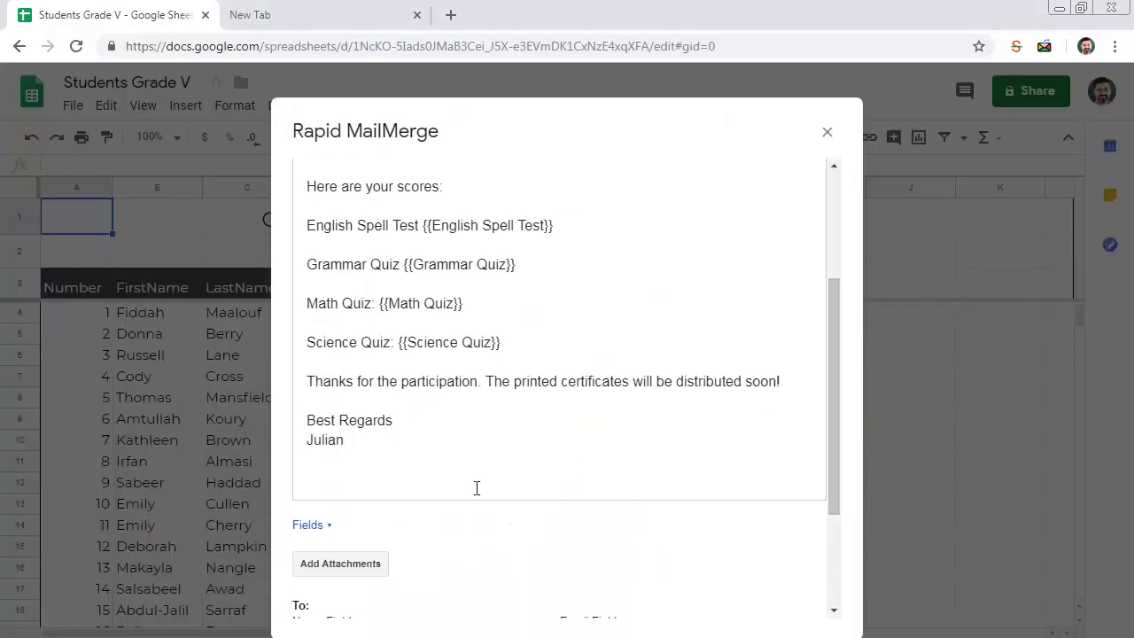
Insert {{LastName}} after {{FirstName}} in the greeting, followed by a comma
left_click(307, 526)
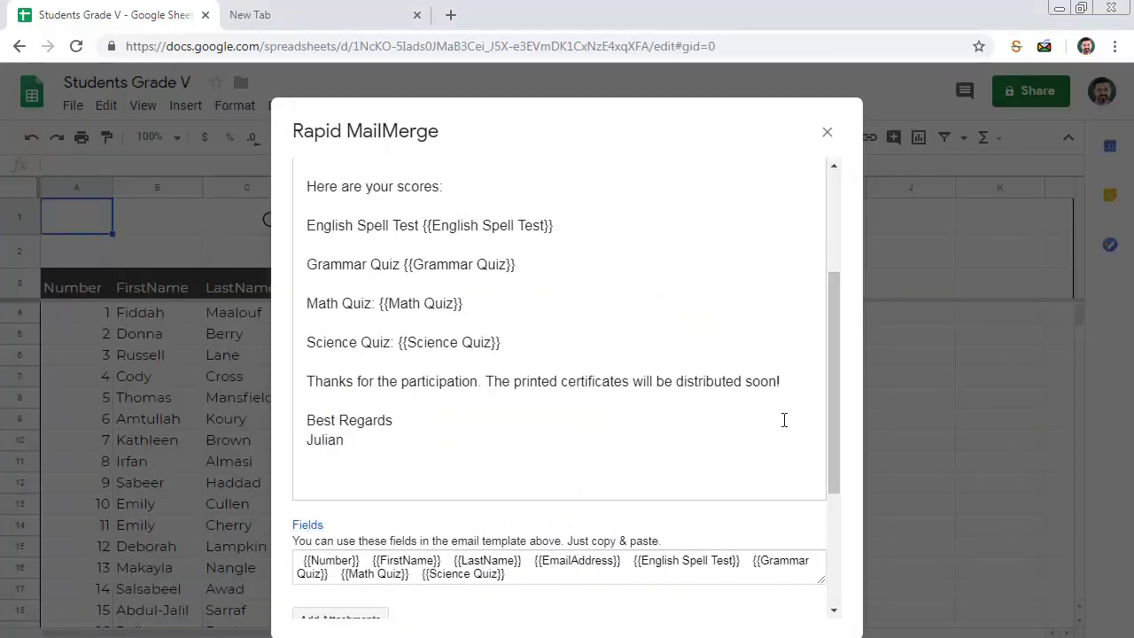
scroll(838, 392, "down", 1)
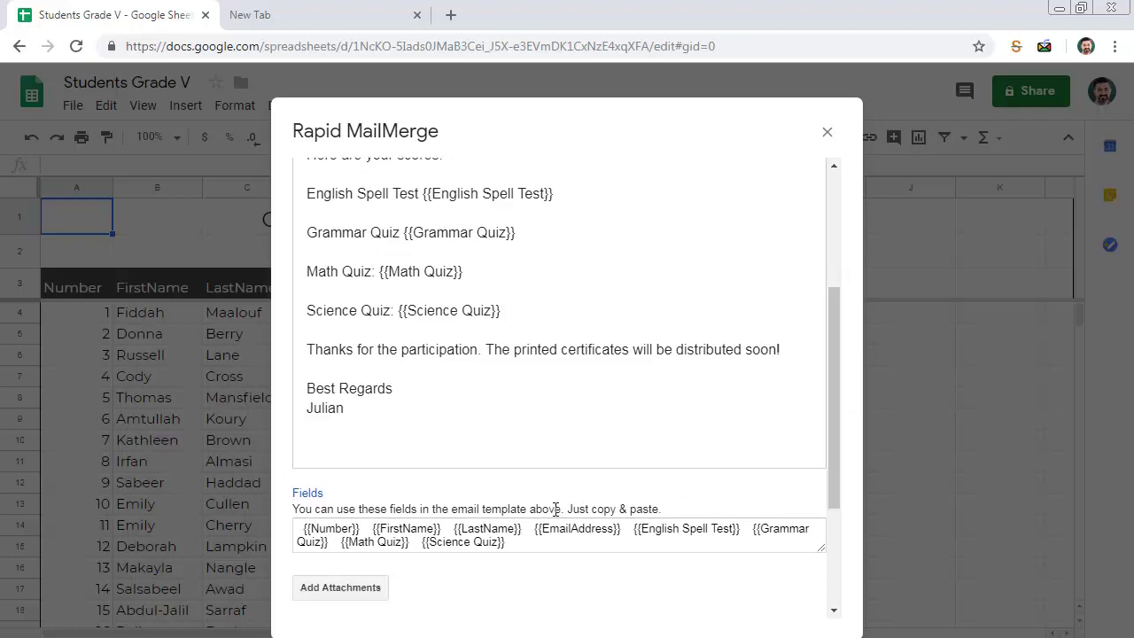
left_click_drag(522, 529, 452, 529)
key("ctrl+c")
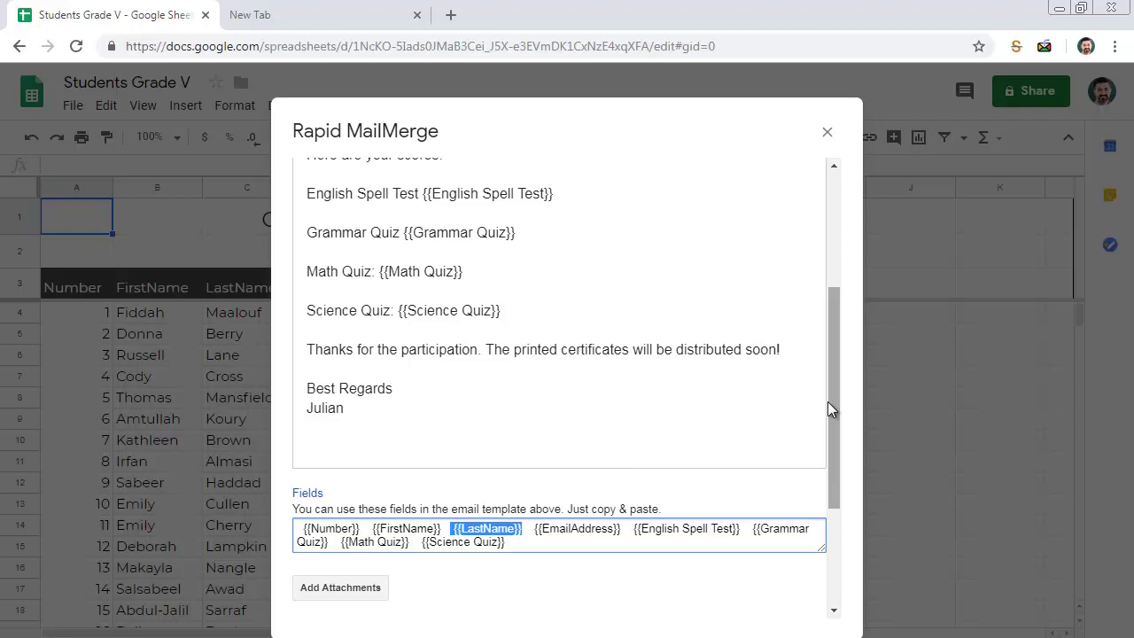
scroll(832, 335, "up", 6)
left_click(508, 326)
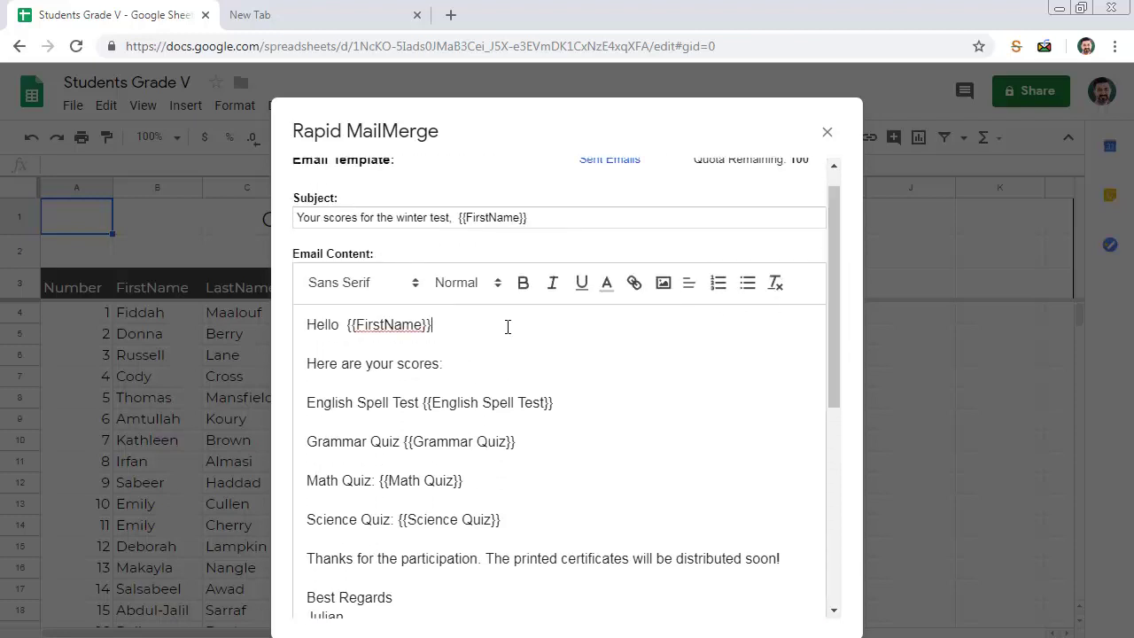
key("ctrl+v")
type(",")
left_click_drag(839, 299, 860, 506)
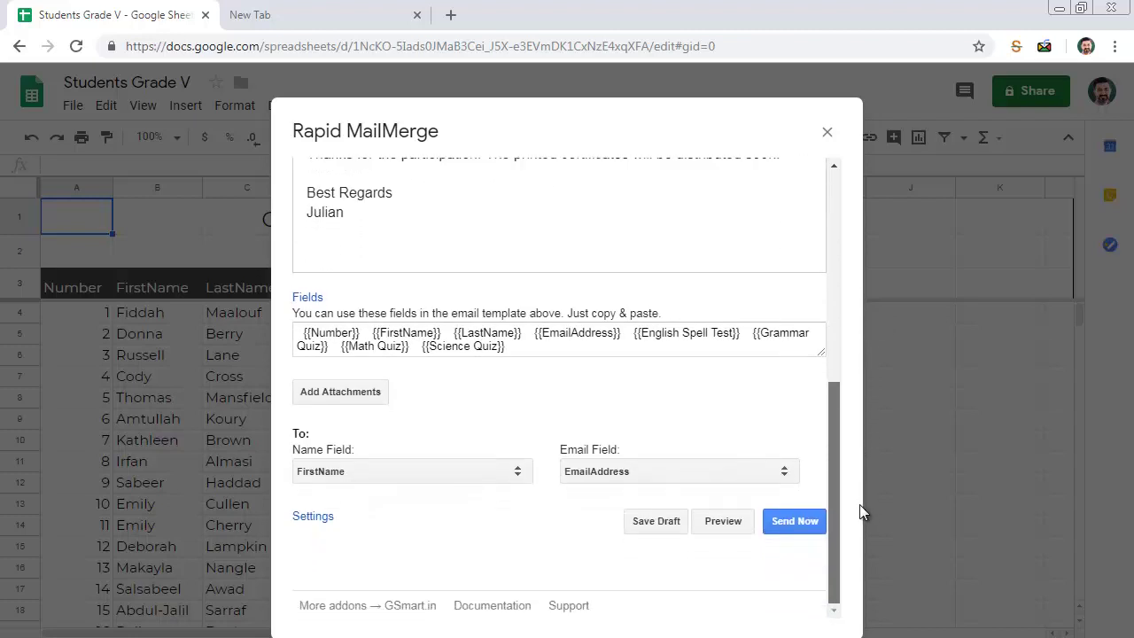
Preview the first student's merged email, checking the name and English Spell Test score
left_click(722, 523)
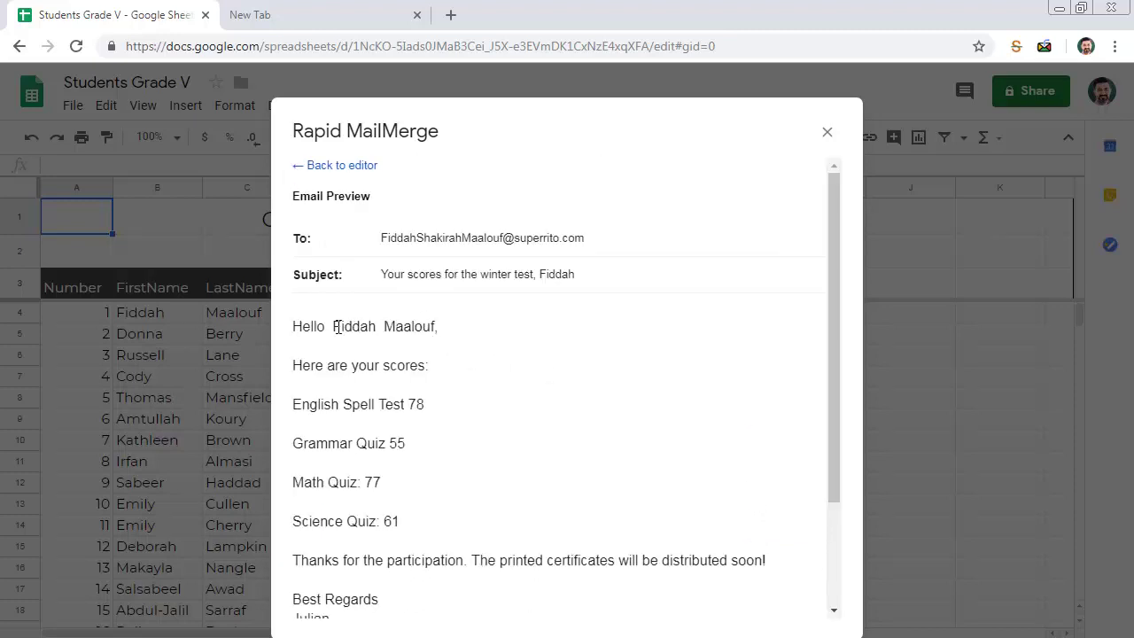
left_click_drag(335, 327, 381, 330)
left_click(400, 359)
double_click(415, 402)
left_click(432, 448)
left_click_drag(839, 354, 825, 454)
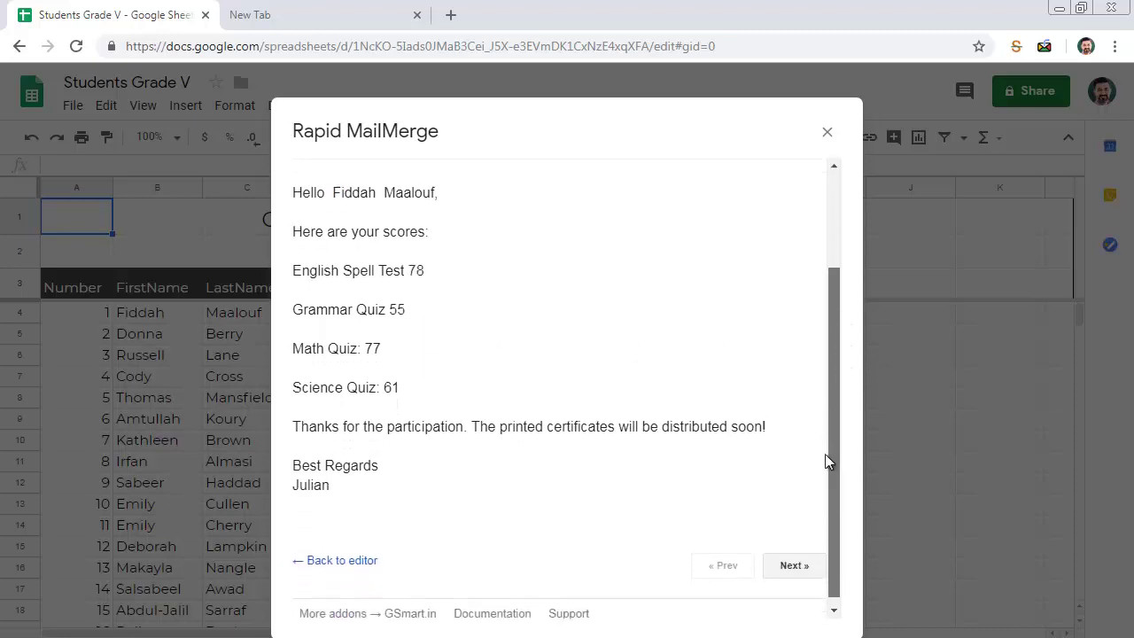
Preview the next two students' merged emails, then return to the email template
left_click(785, 565)
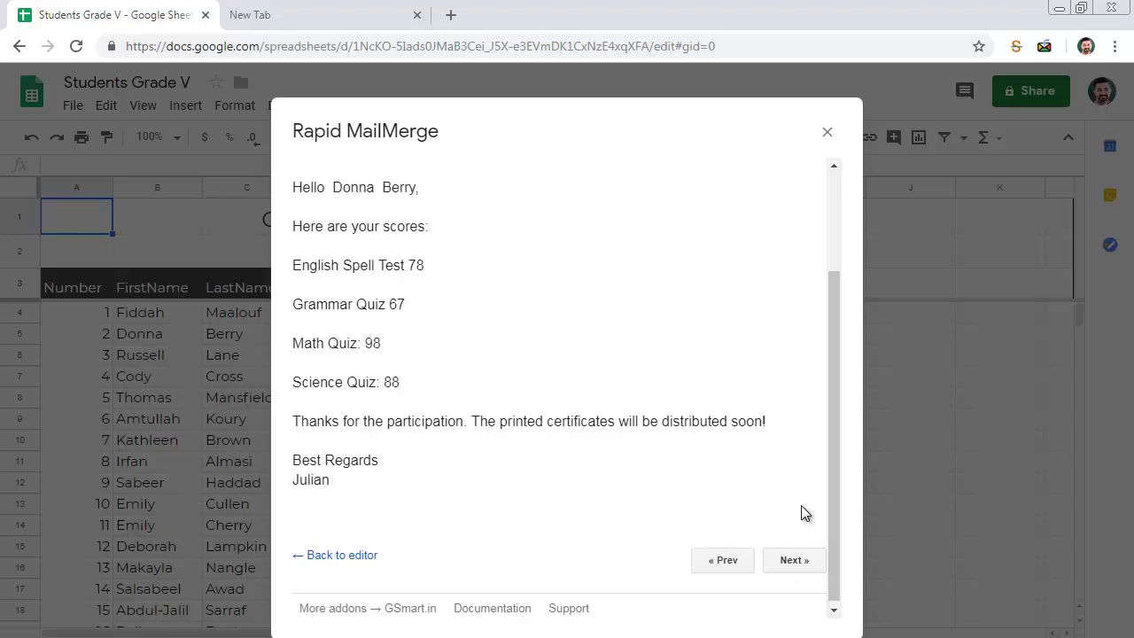
left_click_drag(826, 455, 823, 412)
scroll(819, 381, "up", 2)
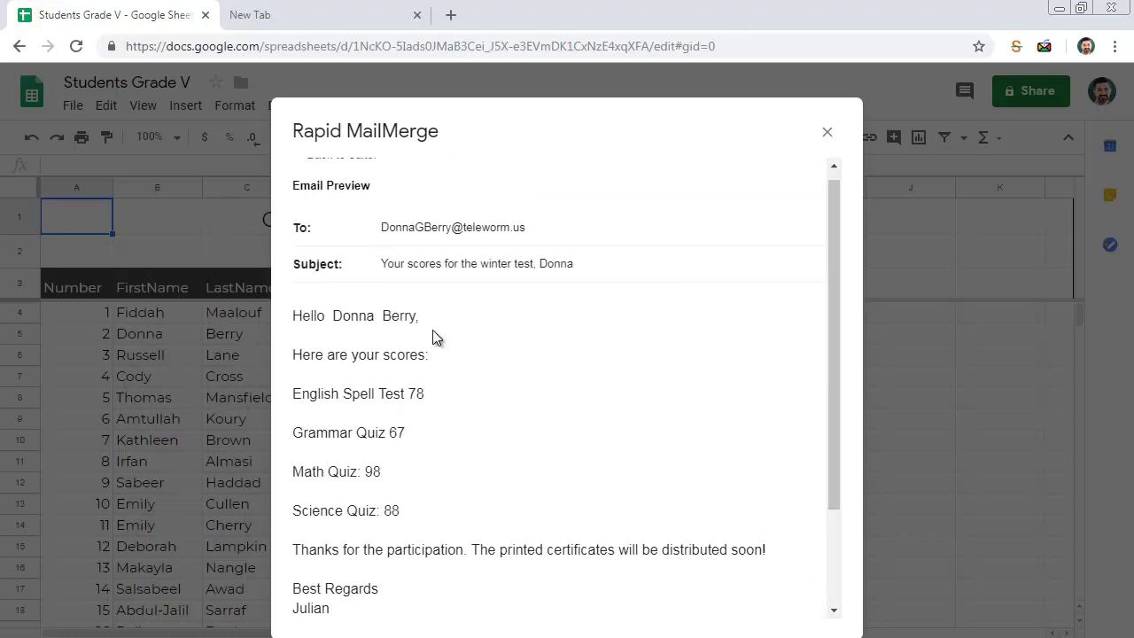
left_click_drag(343, 316, 430, 345)
left_click(429, 350)
double_click(416, 398)
left_click_drag(835, 372, 813, 538)
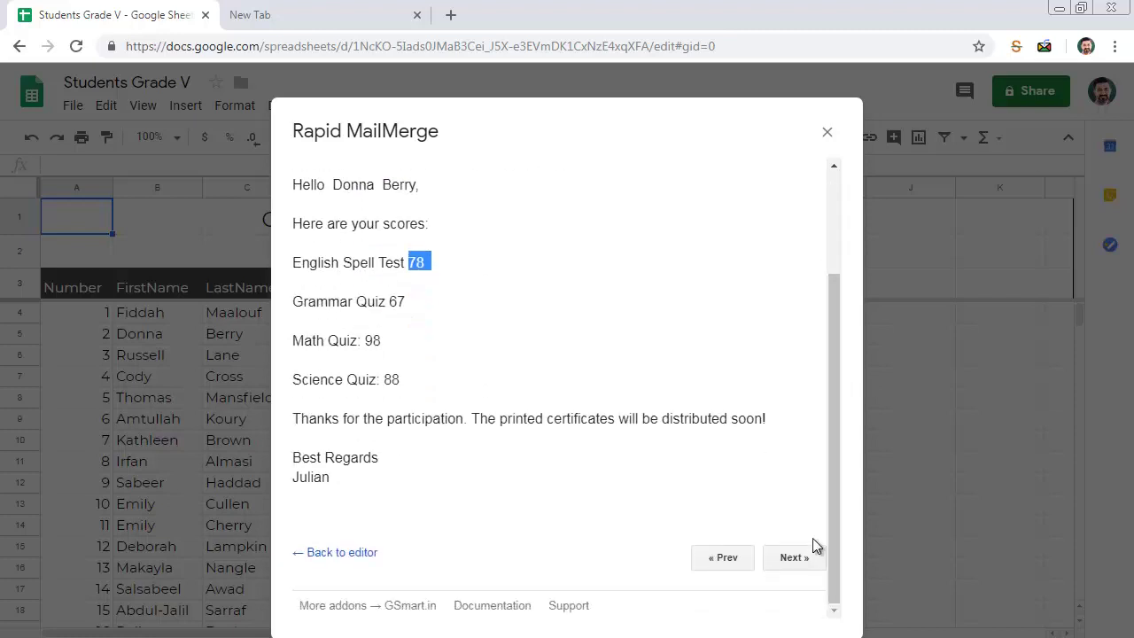
left_click(793, 558)
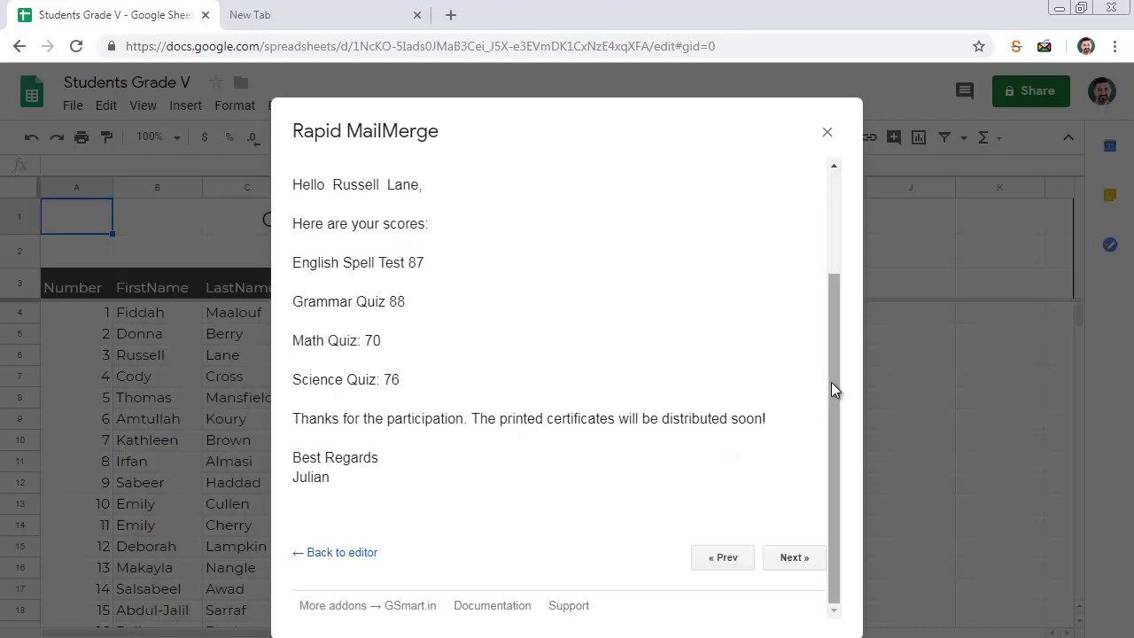
left_click_drag(831, 382, 834, 407)
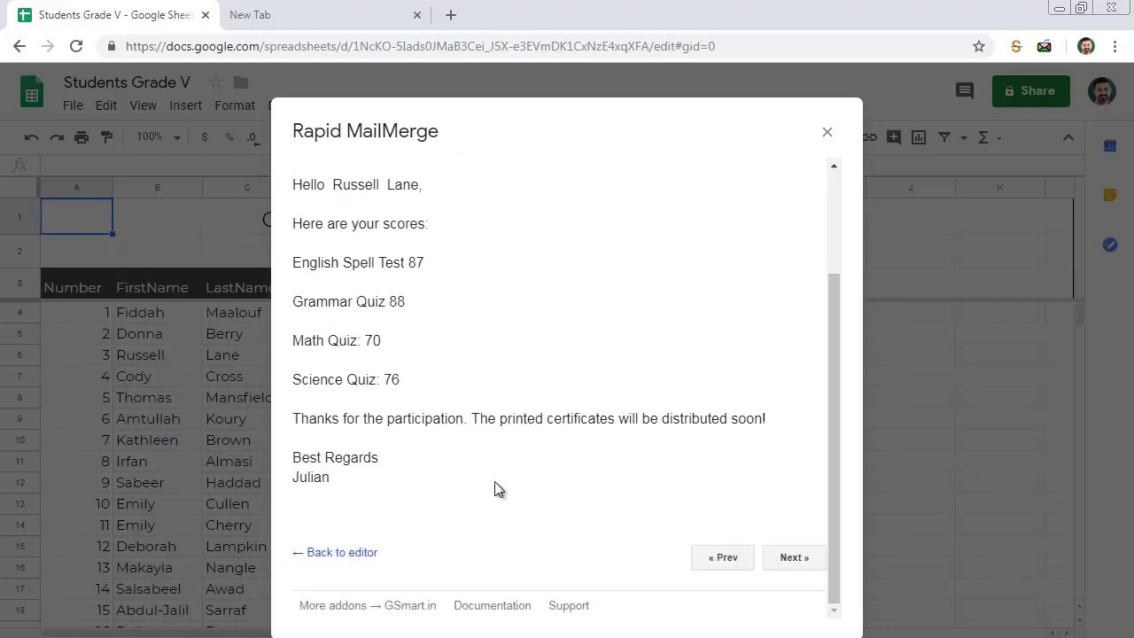
left_click(341, 552)
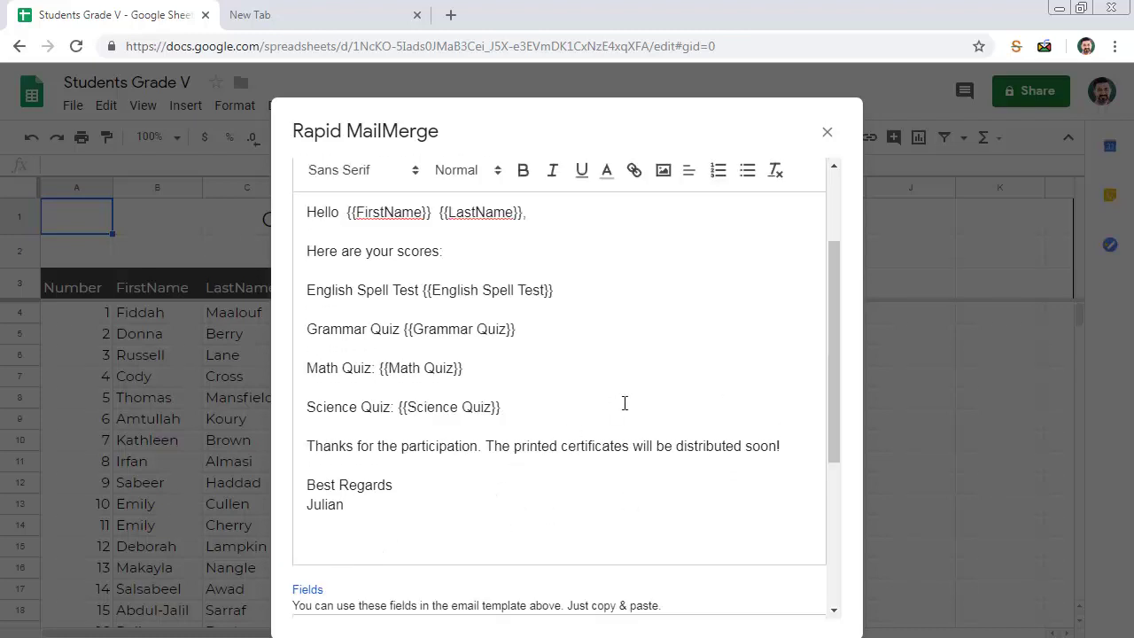
left_click_drag(831, 306, 828, 454)
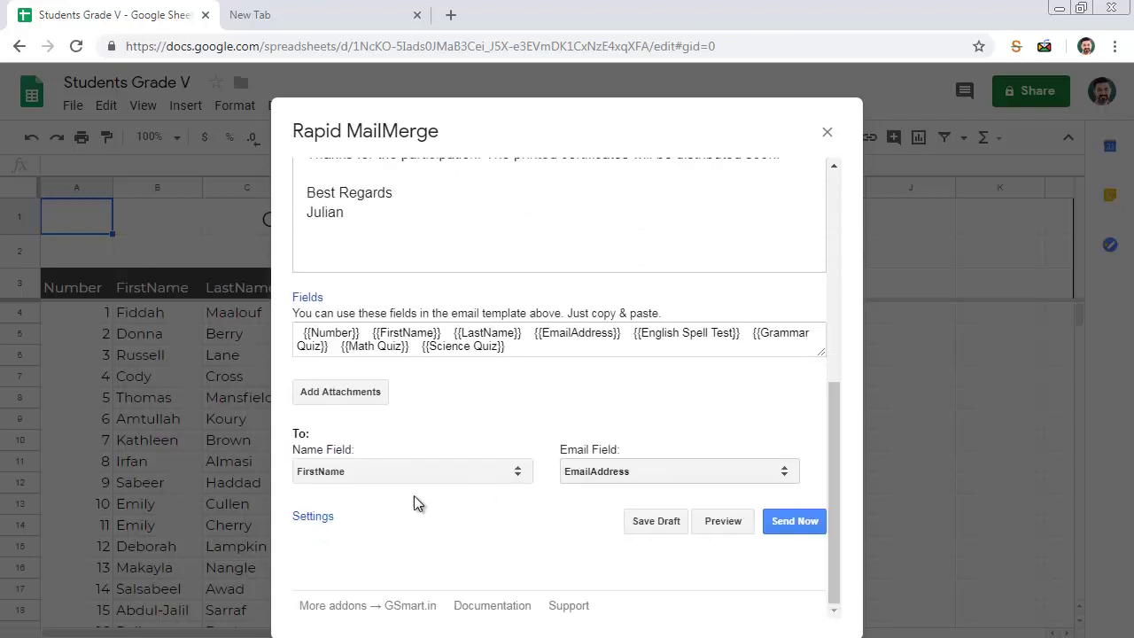
Keep header row 3 with 'update row' sent status enabled in Settings, then go back
left_click(326, 526)
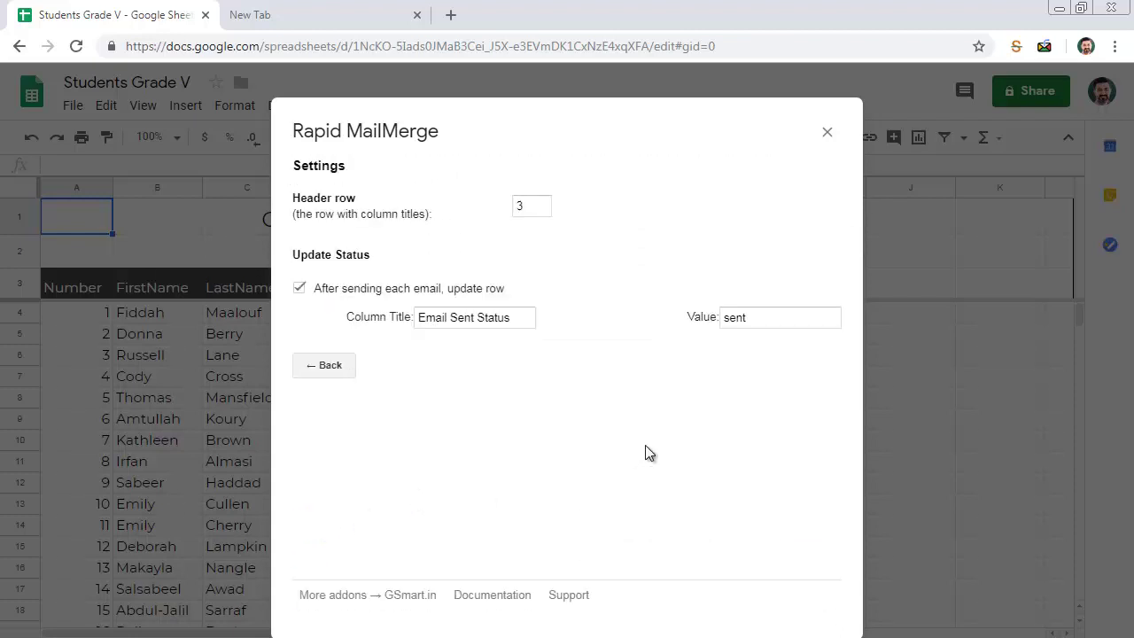
left_click(529, 205)
left_click(22, 288)
left_click(380, 287)
left_click(379, 287)
left_click(339, 371)
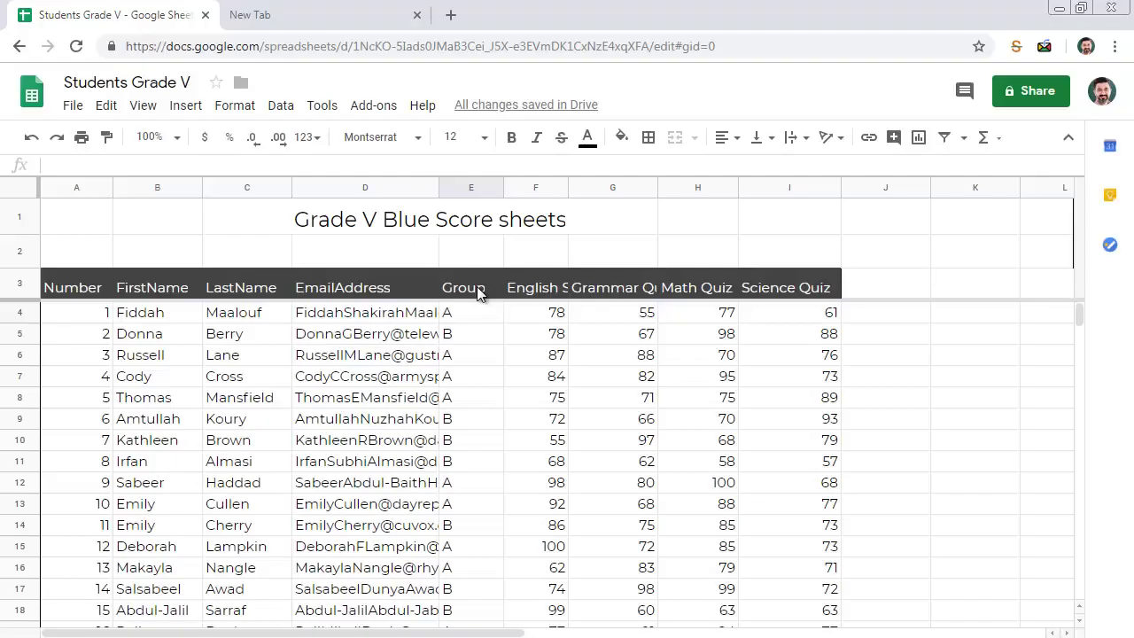
Point out the Group column and its A and B values for several students
left_click(477, 286)
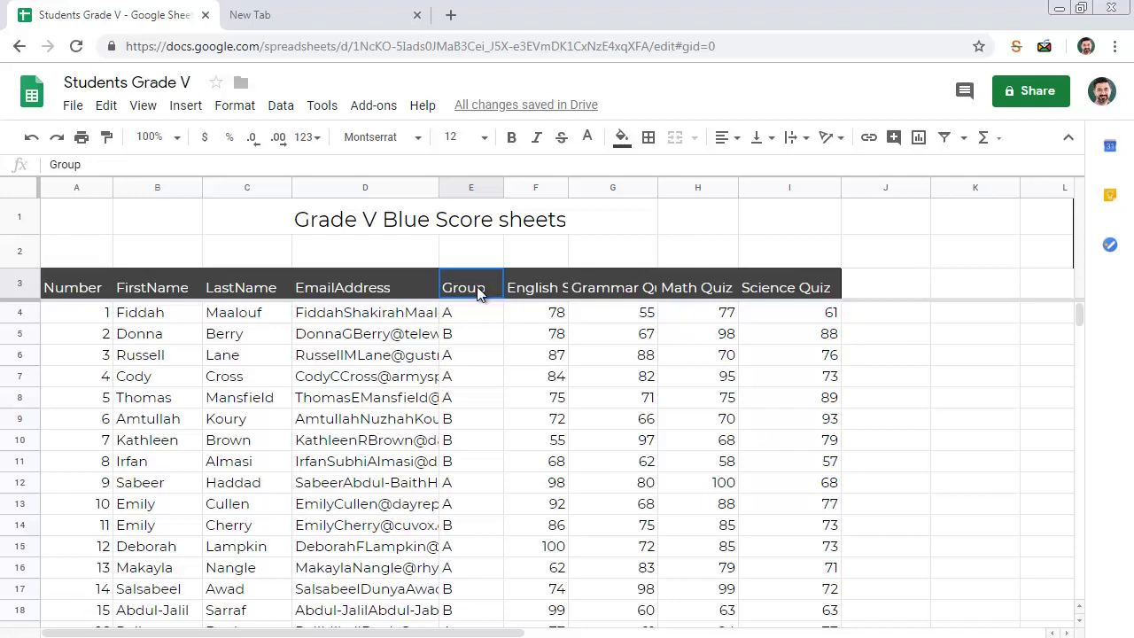
left_click(475, 320)
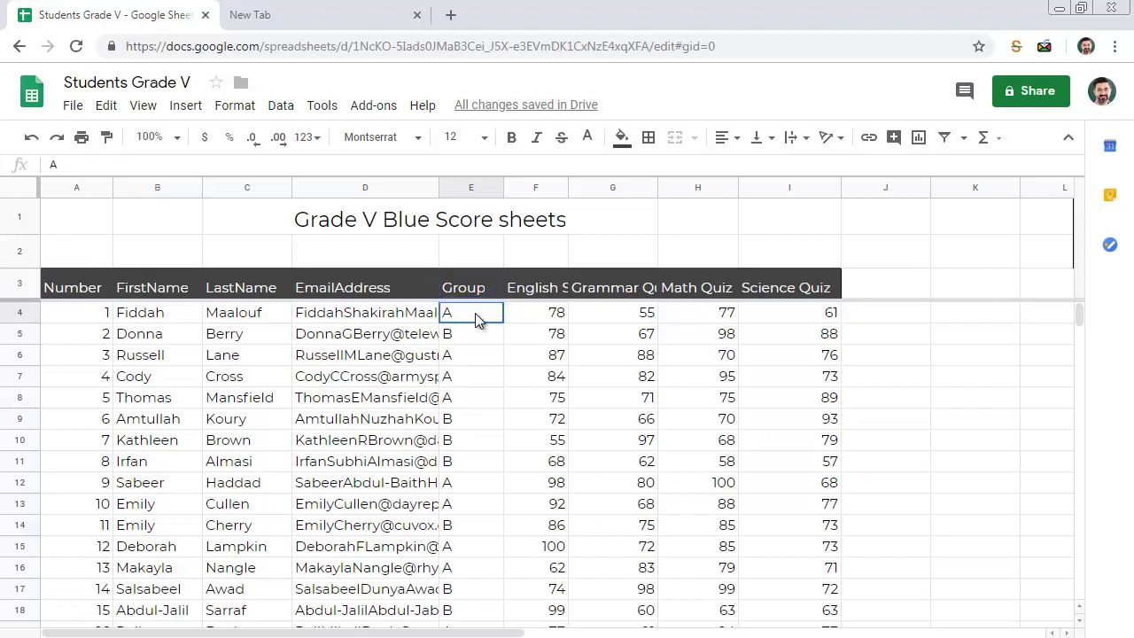
left_click(476, 339)
left_click(474, 354)
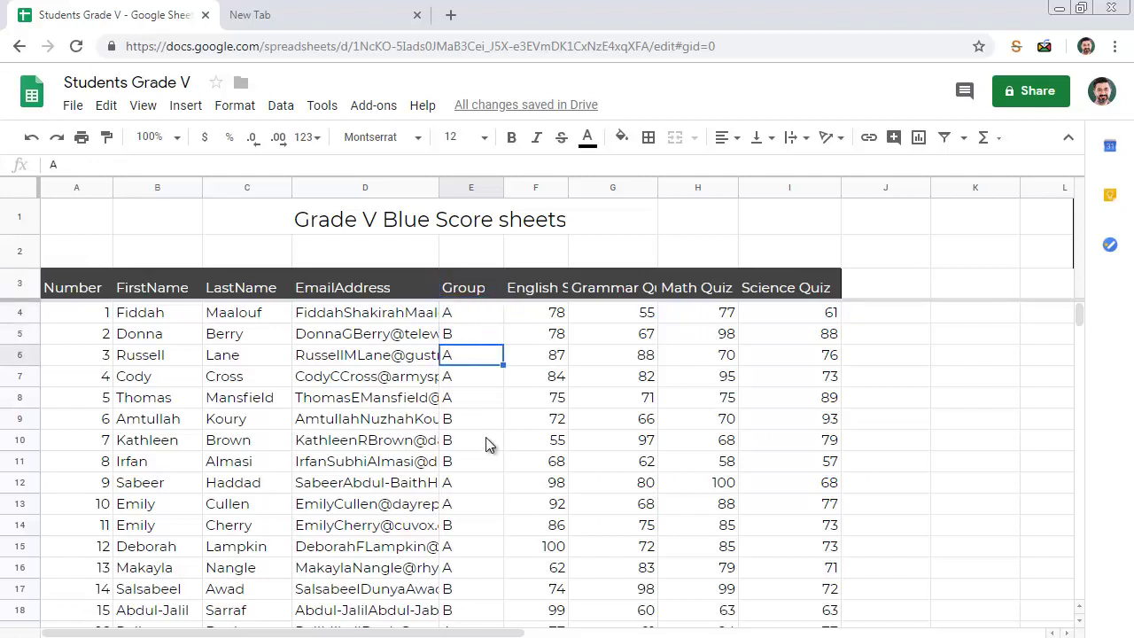
left_click(476, 381)
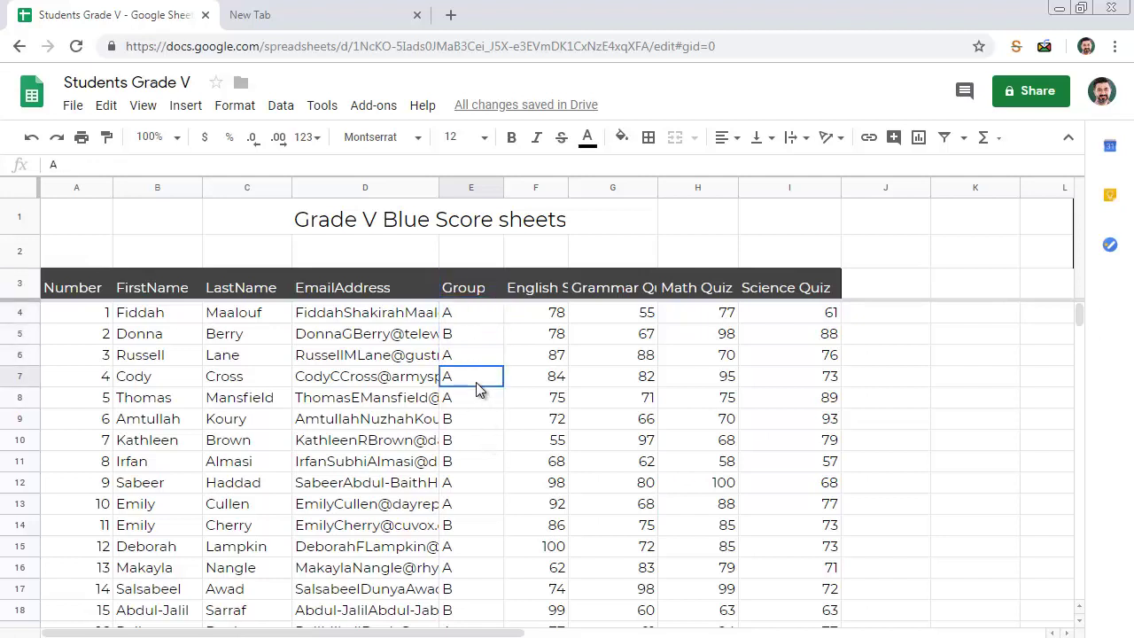
left_click(471, 464)
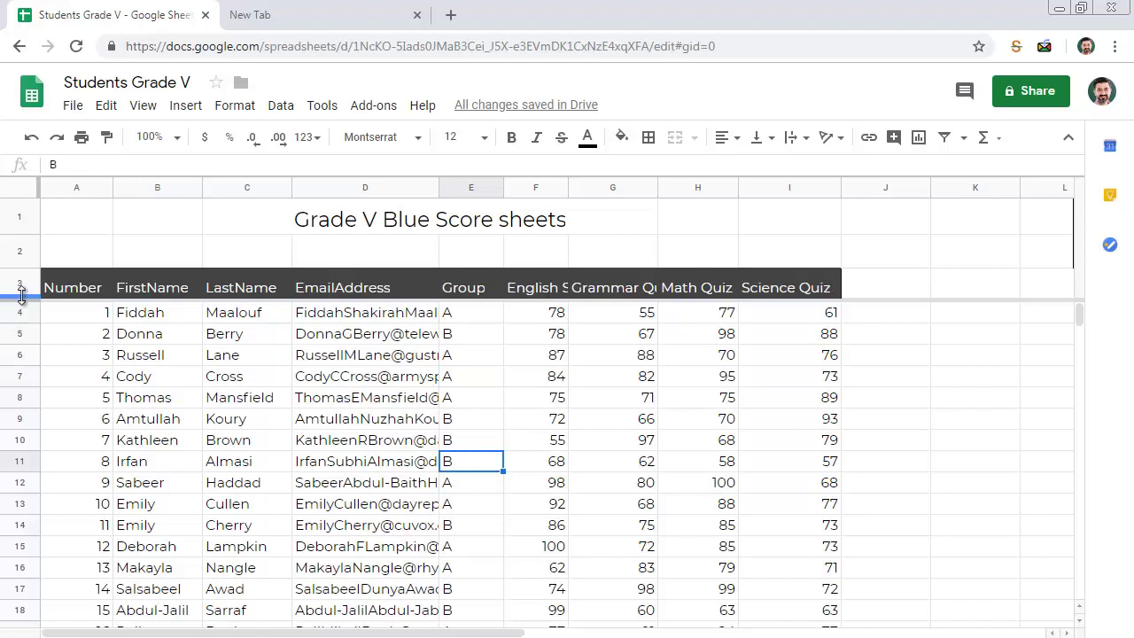
Add a filter on header row 3 showing only Group A
left_click(20, 287)
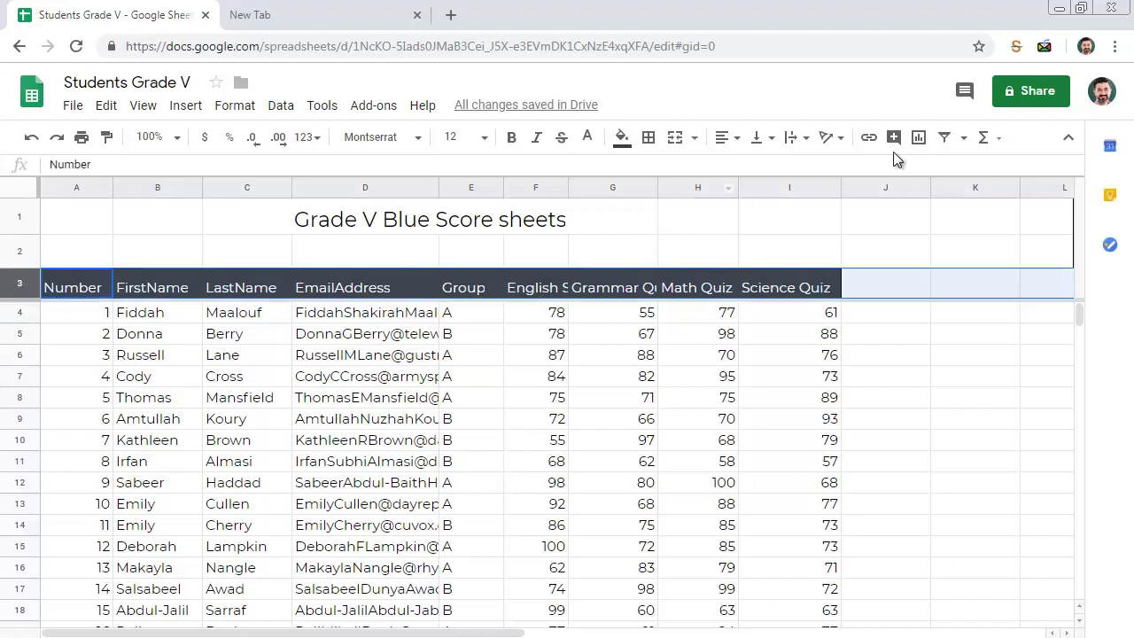
left_click(944, 137)
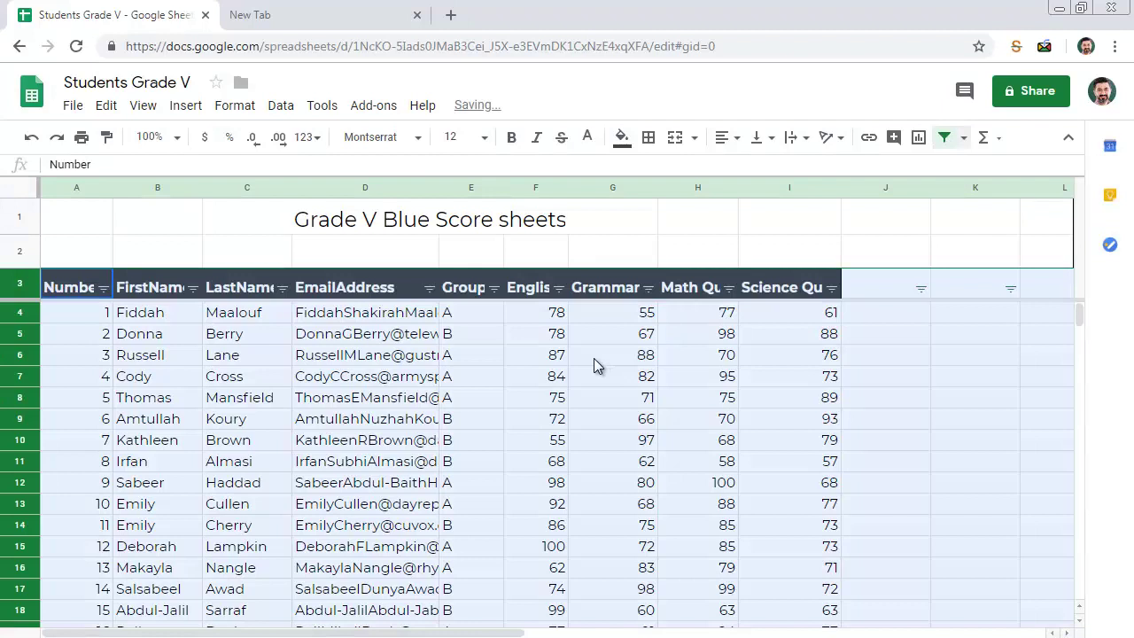
left_click(494, 290)
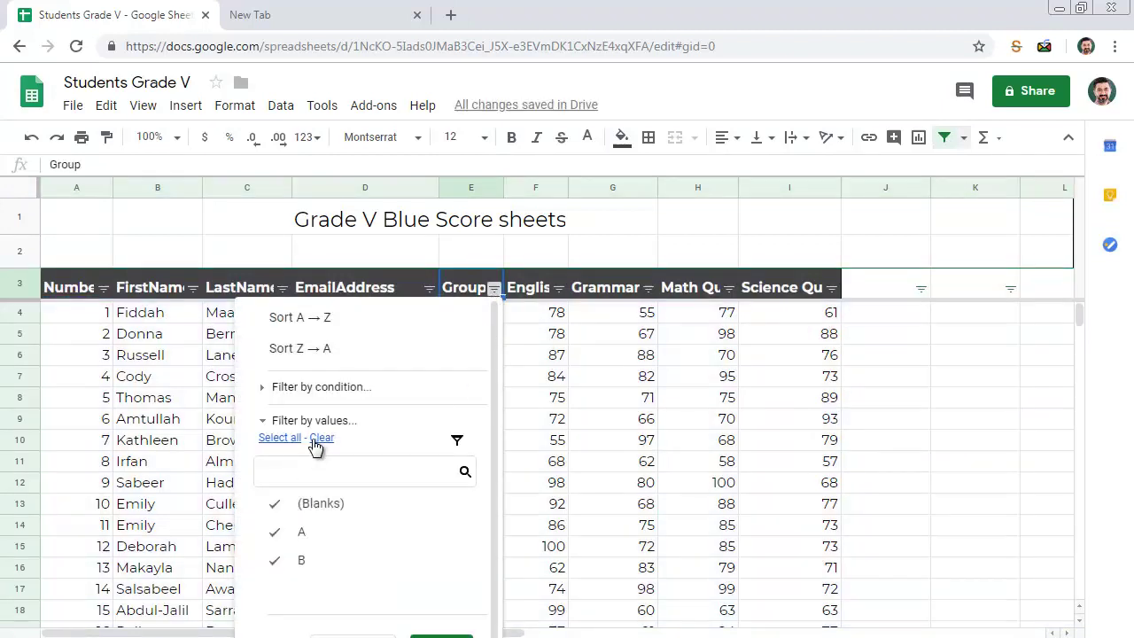
left_click(320, 439)
left_click(299, 532)
left_click(441, 636)
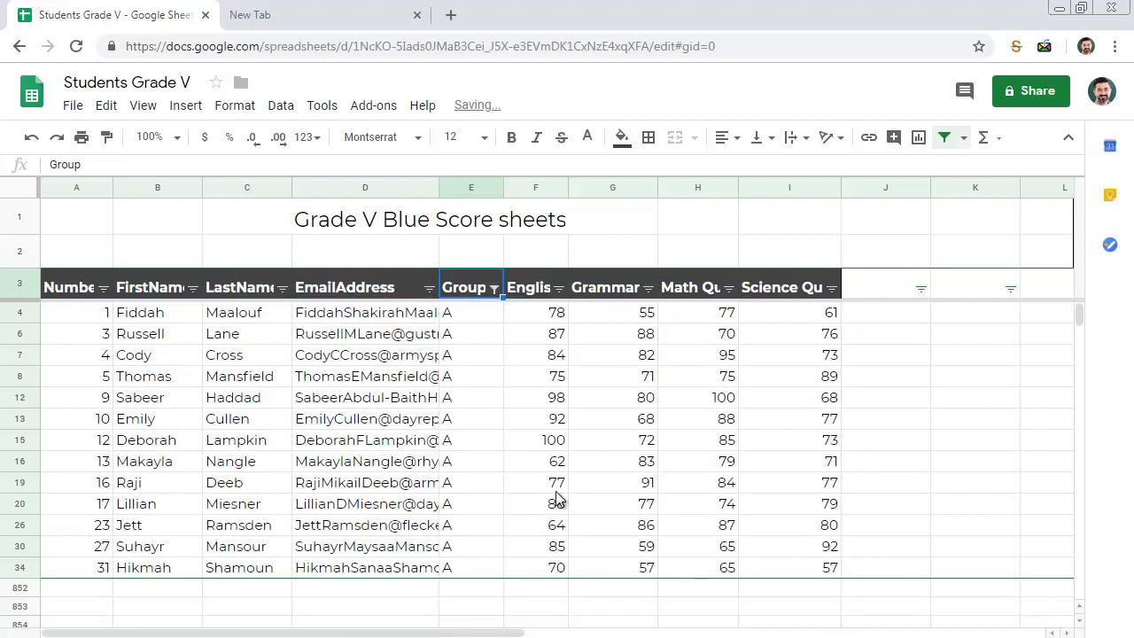
Send the merged emails to the filtered Group A students and close Rapid MailMerge
left_click(372, 113)
mouse_move(413, 182)
left_click(620, 183)
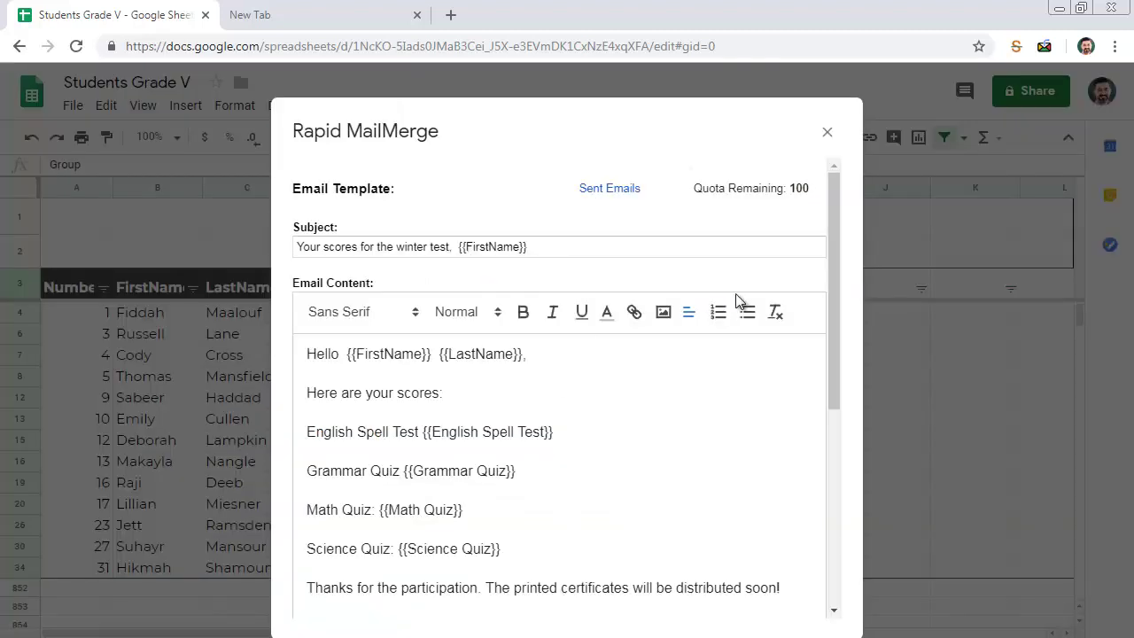
left_click_drag(839, 249, 823, 458)
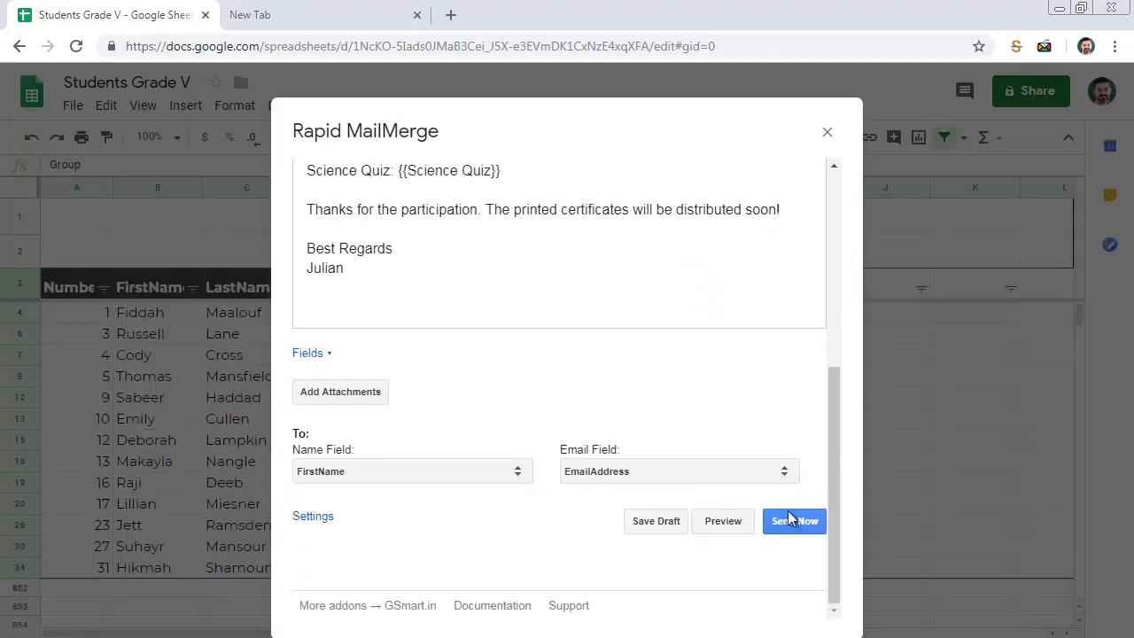
left_click(794, 449)
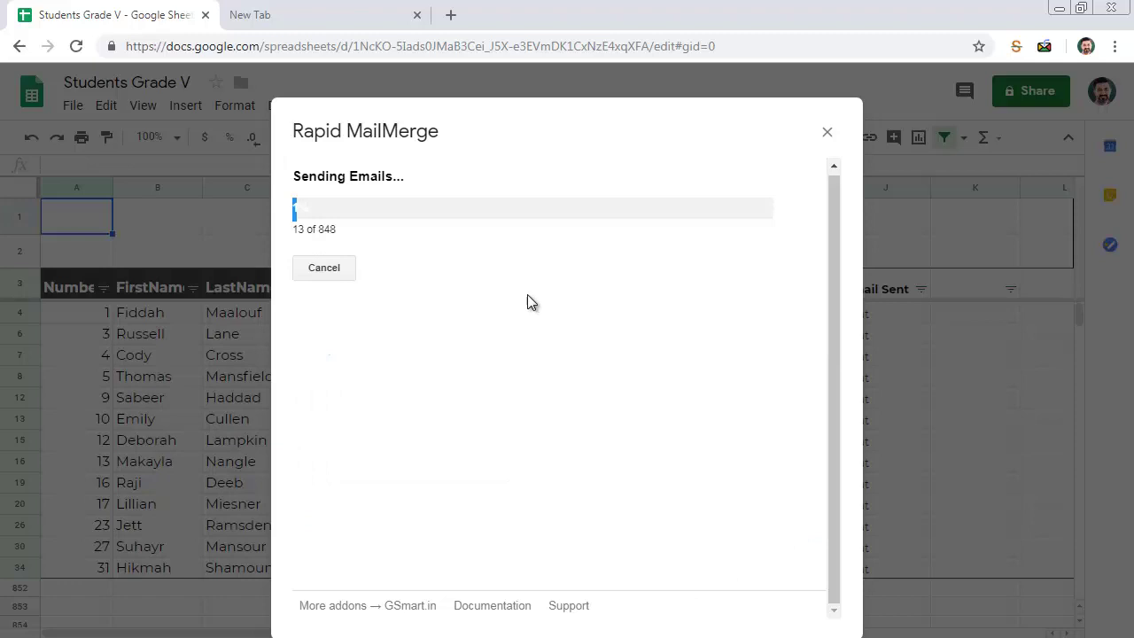
left_click(414, 251)
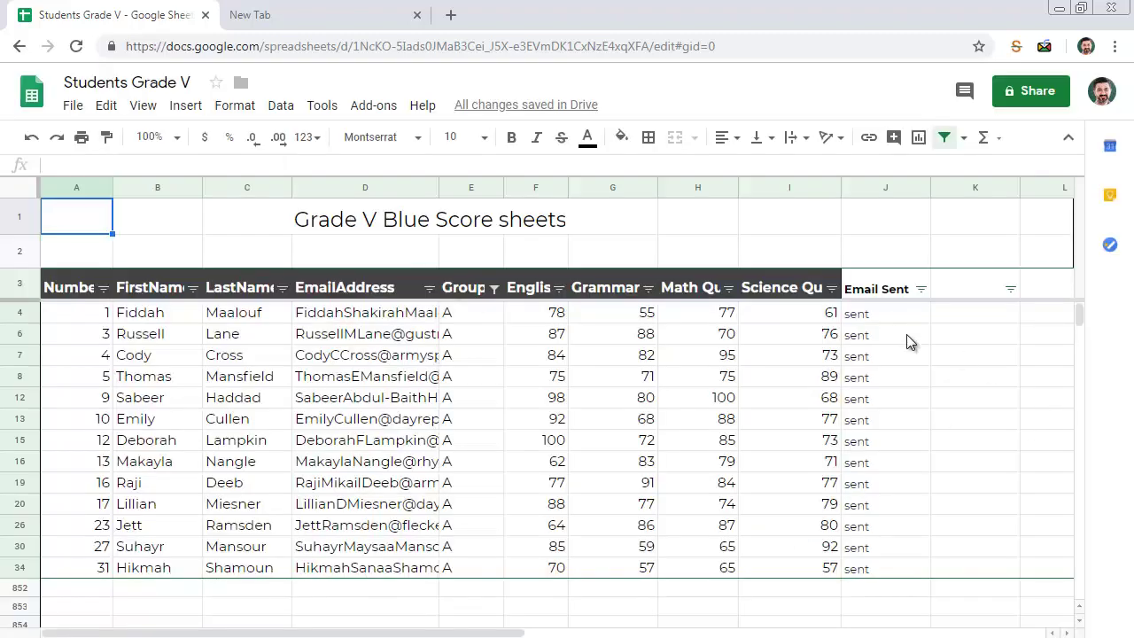
Check the 'sent' entries in the new Email Sent column
left_click(883, 311)
left_click(881, 337)
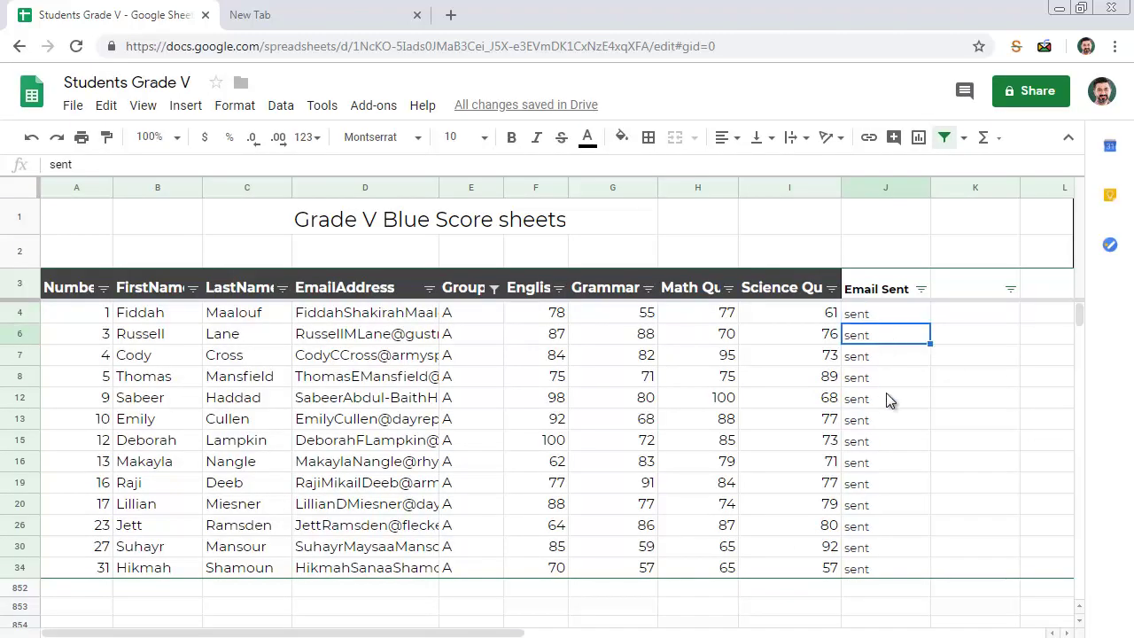
key("Down")
key("Down")
key("Down")
left_click(376, 108)
From Rapid MailMerge's Sent Emails list, load the sent winter test scores email into the editor
mouse_move(413, 180)
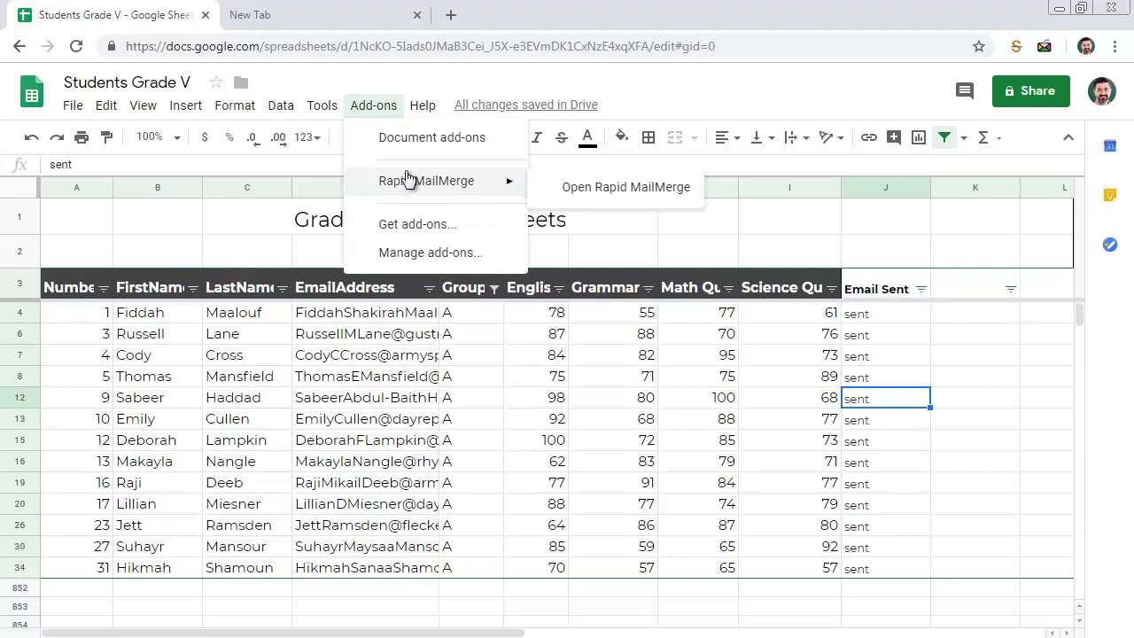
left_click(569, 197)
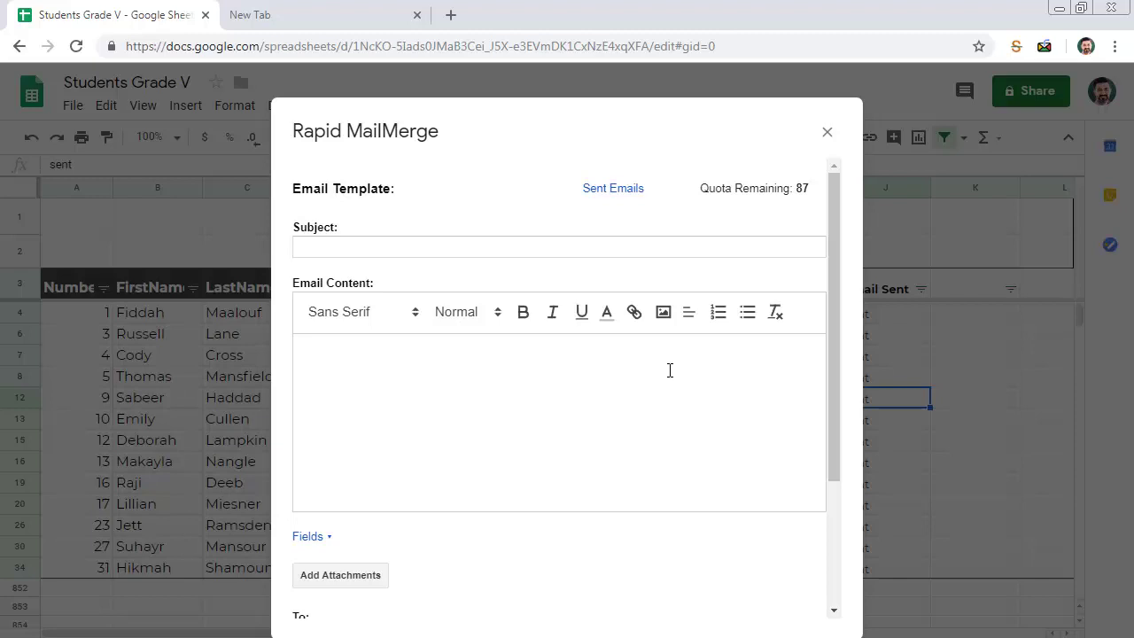
left_click(608, 189)
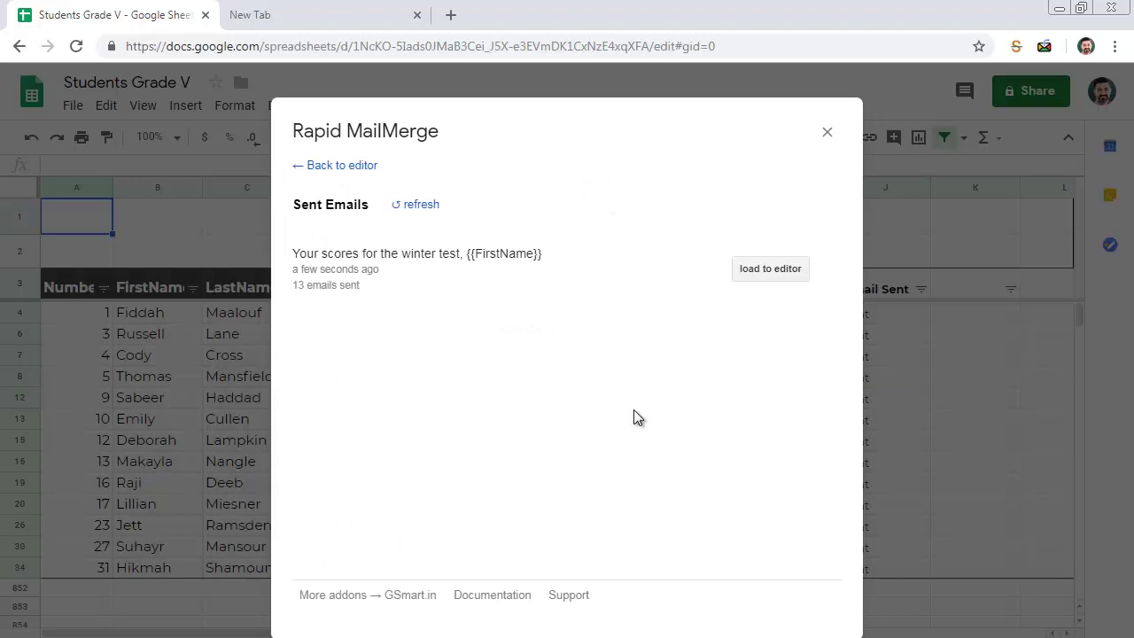
left_click(748, 274)
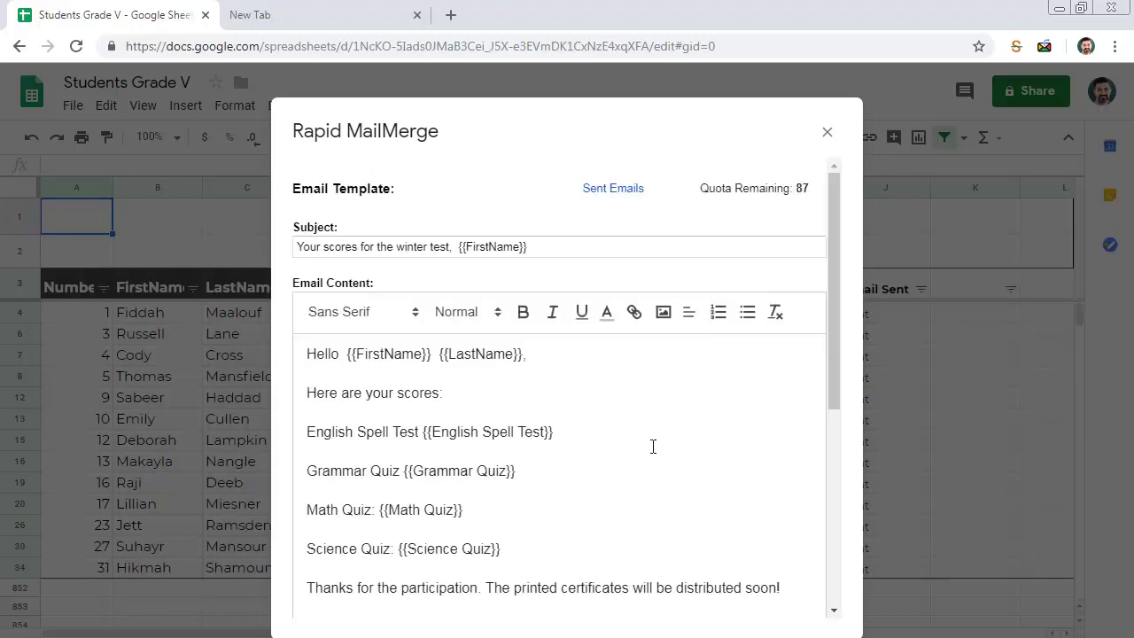
left_click_drag(833, 303, 835, 534)
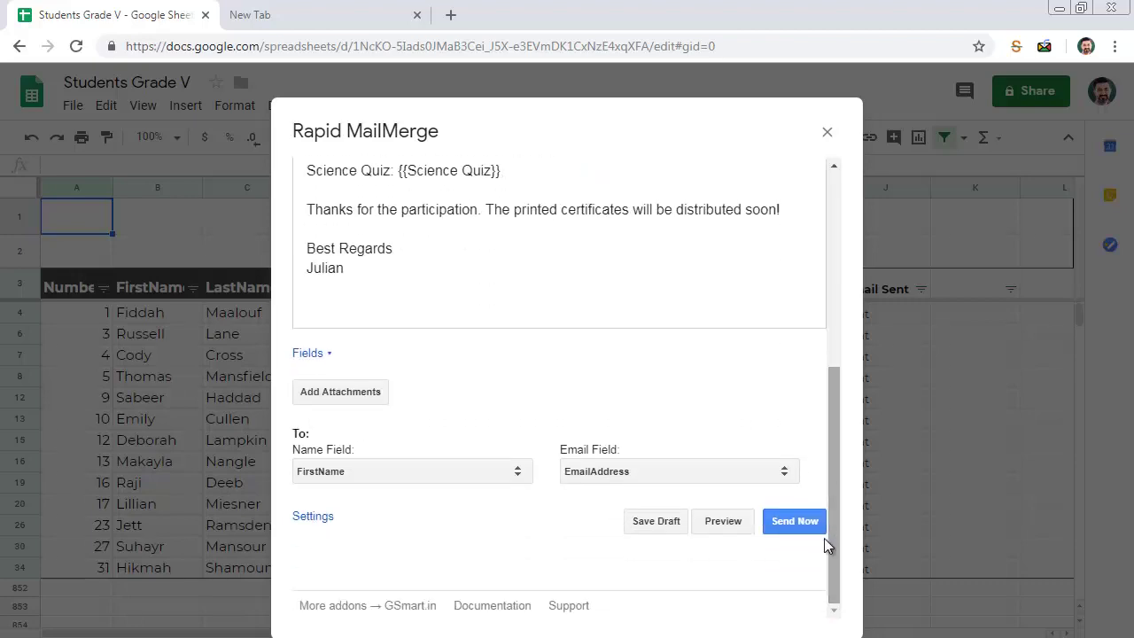